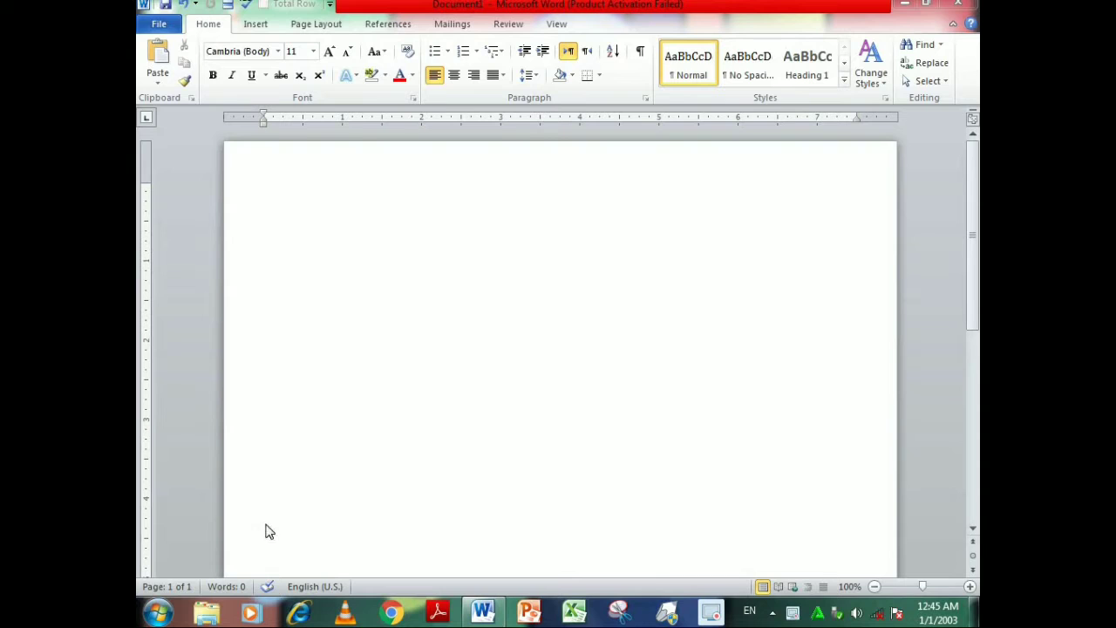
click(246, 26)
click(214, 28)
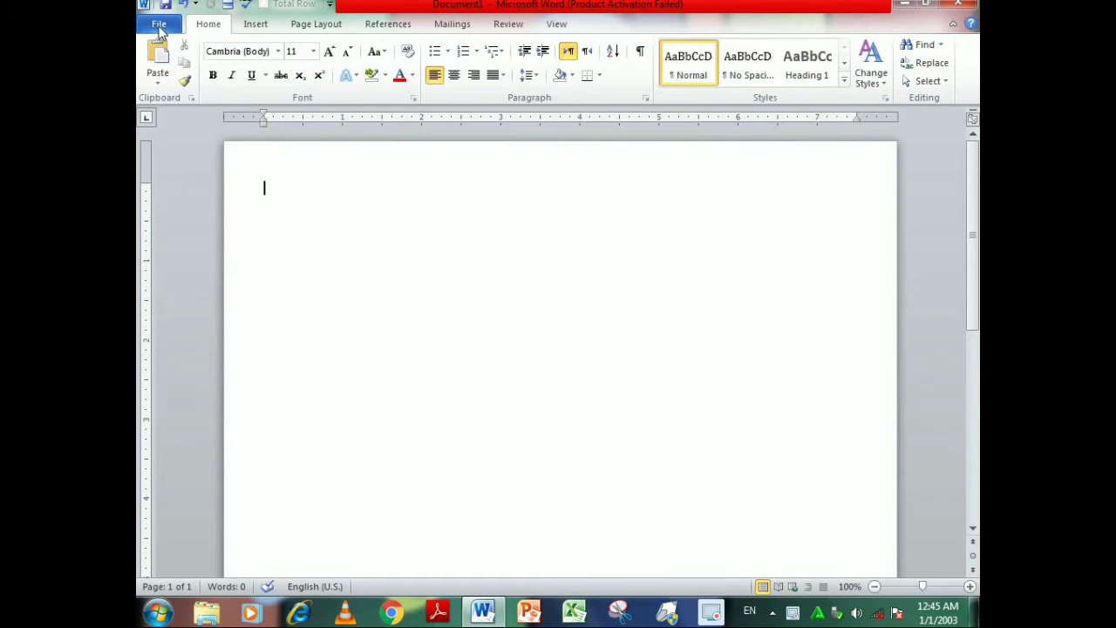
click(266, 28)
click(211, 27)
click(261, 26)
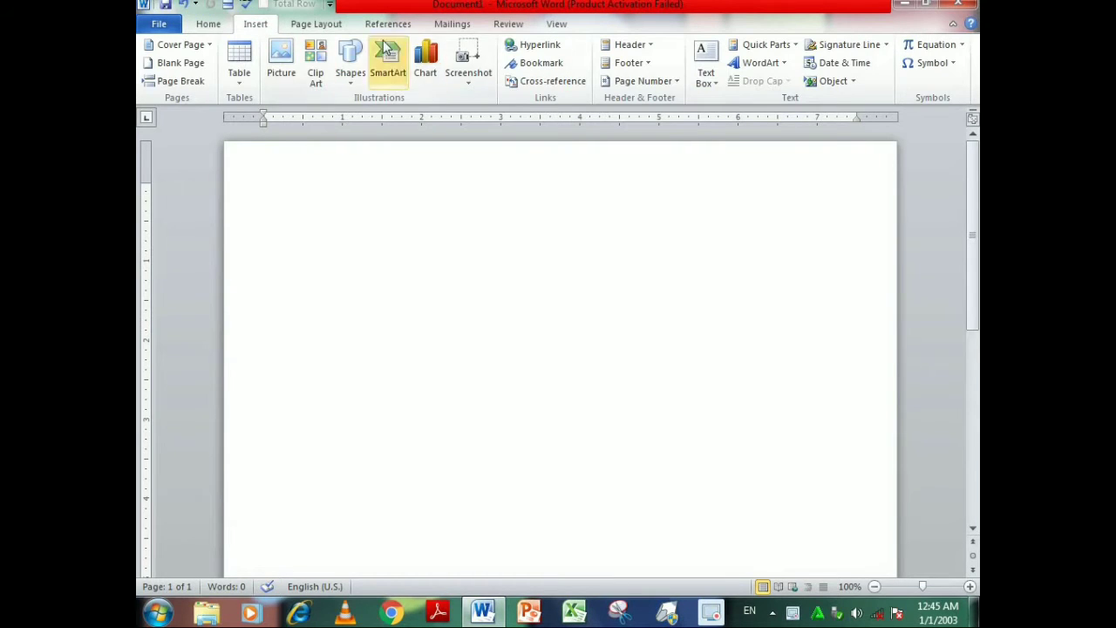
- Fill the blank document with sample paragraphs by entering =rand()
click(323, 24)
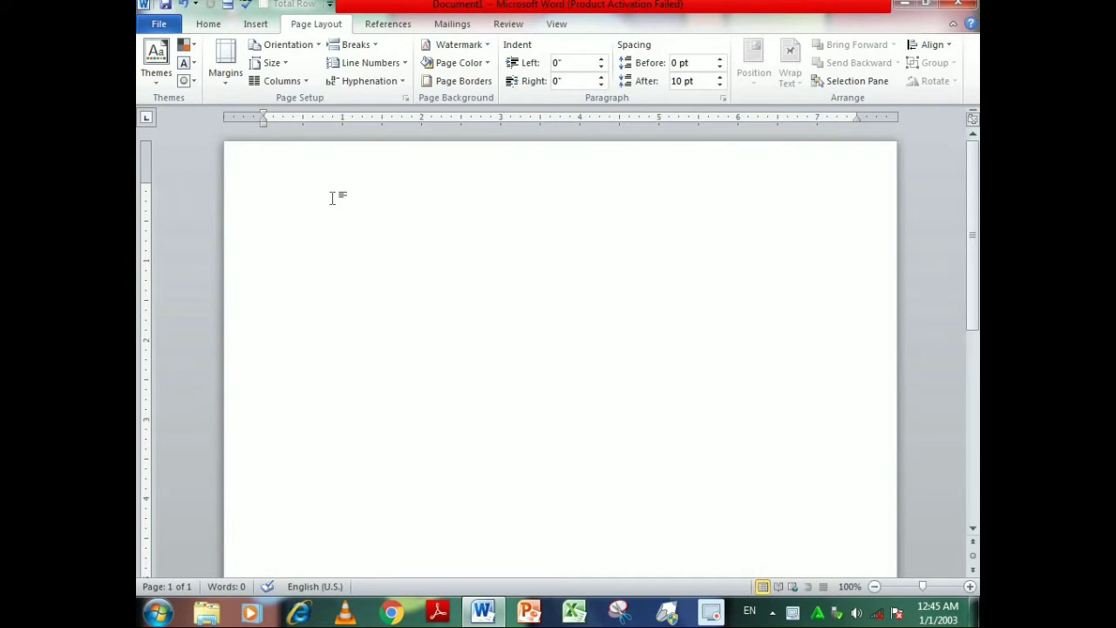
text(=rand())
key(Return)
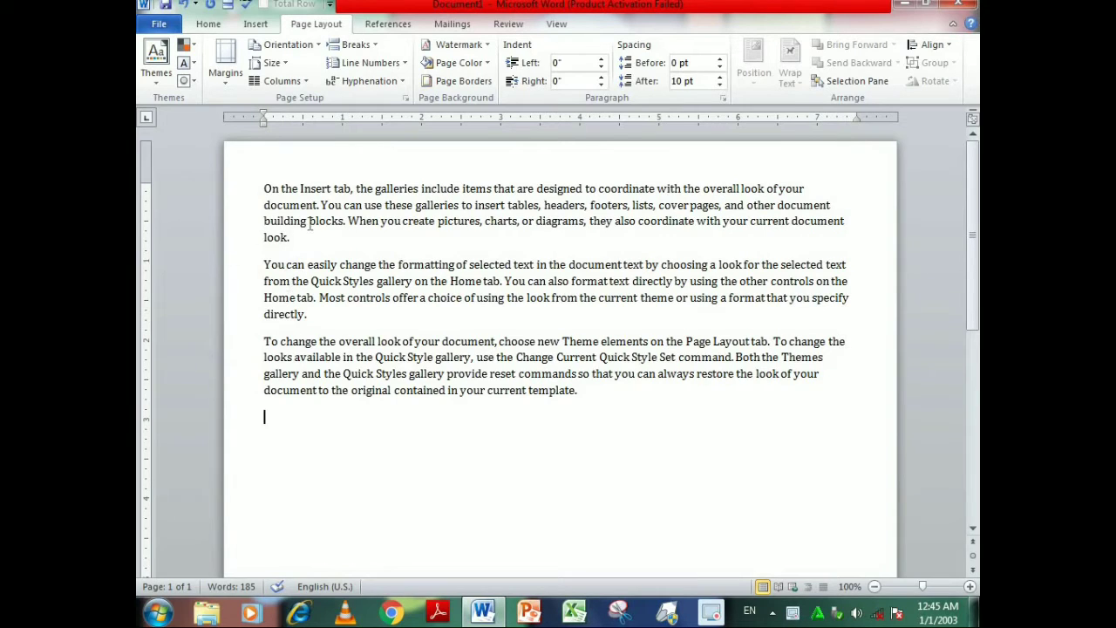
- Preview the built-in document themes on the three selected sample paragraphs
drag(258, 190, 673, 406)
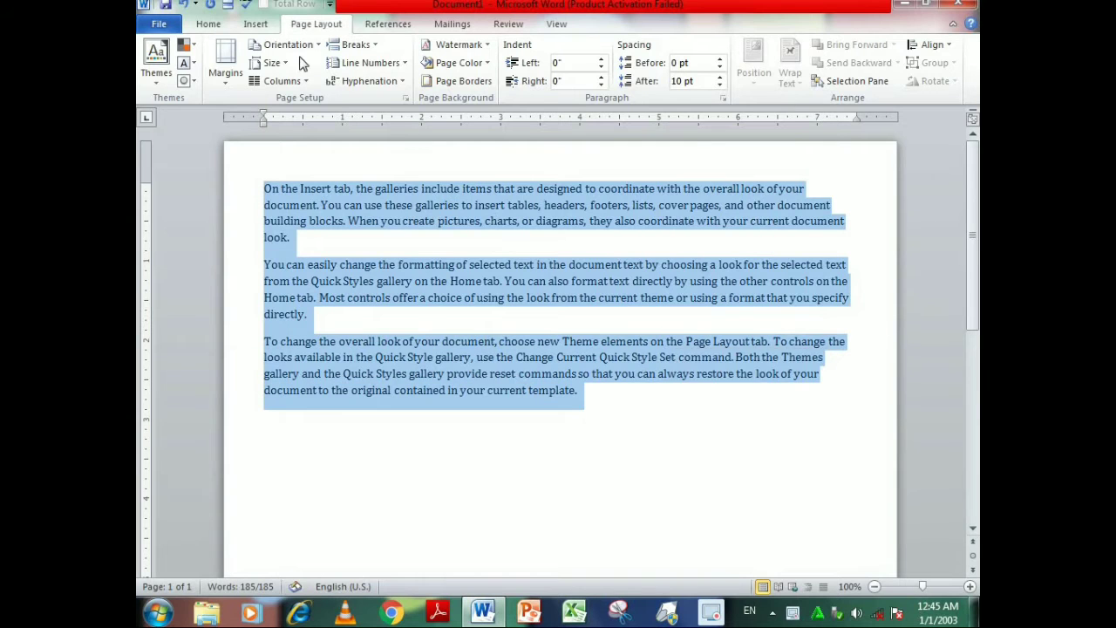
click(157, 68)
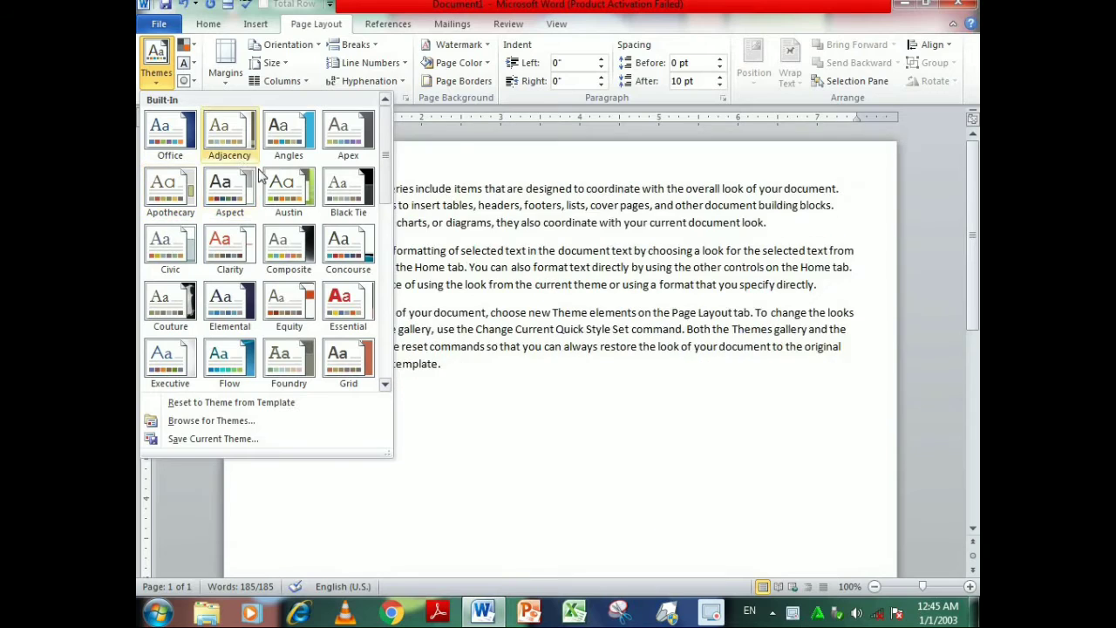
scroll(255, 377, down, 3)
scroll(255, 377, down, 3)
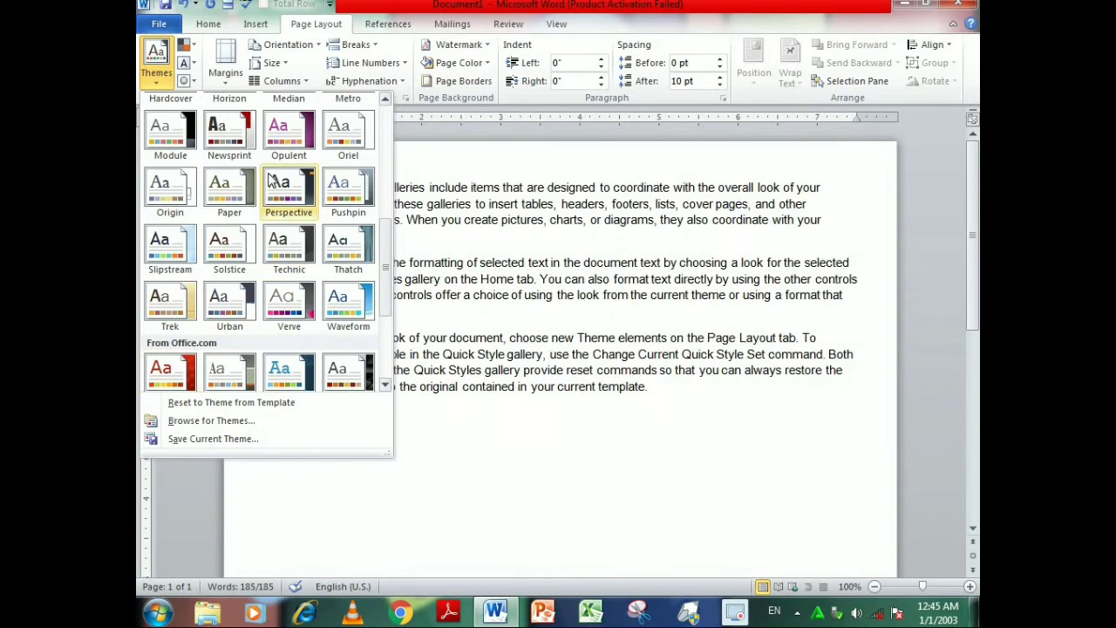
- Apply the Austin theme colors to the document and deselect the text
click(190, 46)
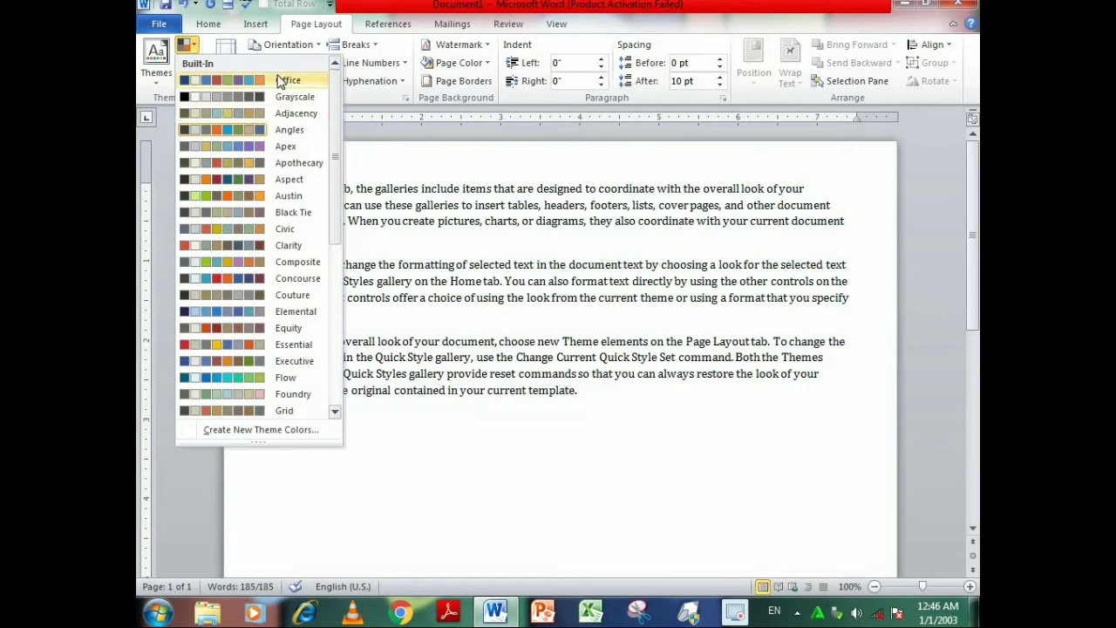
click(276, 202)
click(382, 516)
- Select the whole text and preview the built-in theme fonts down to Waveform without applying one
double_click(257, 213)
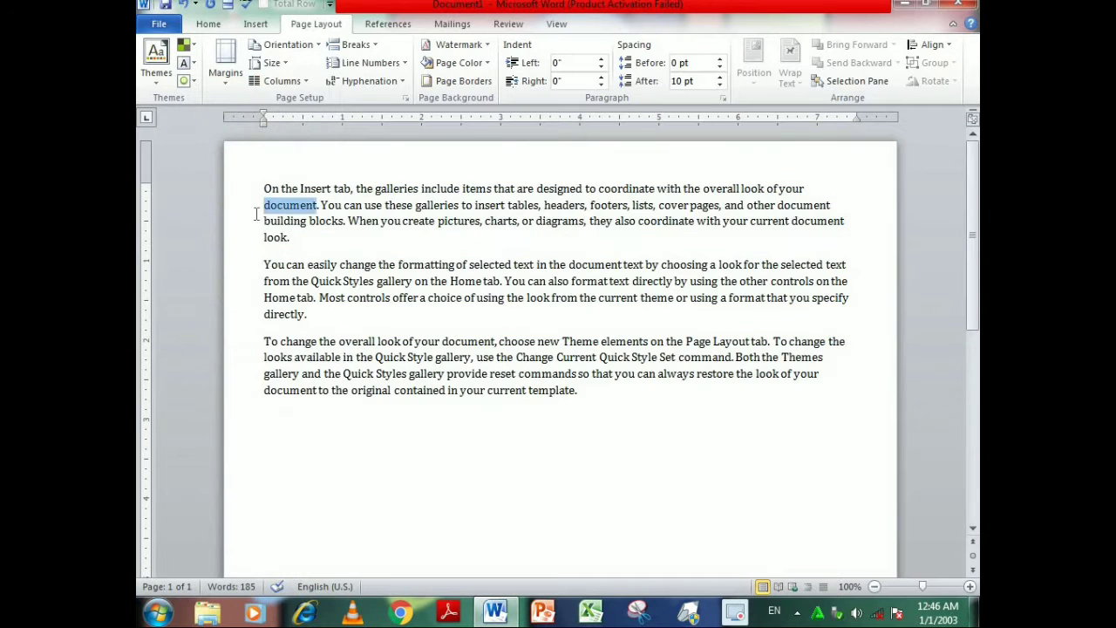
triple_click(256, 213)
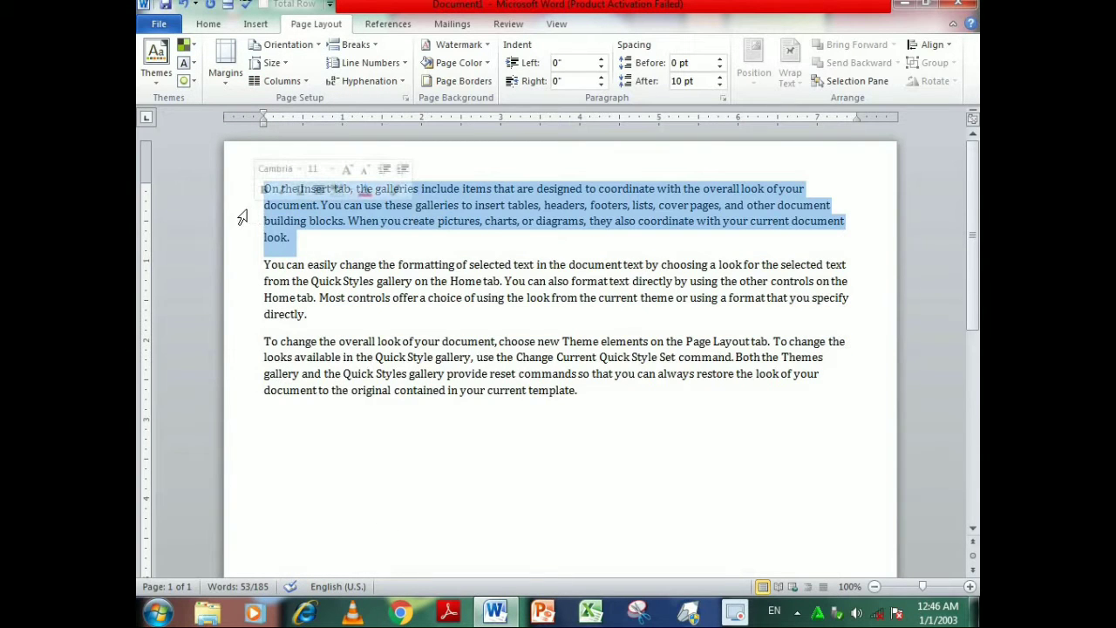
triple_click(243, 217)
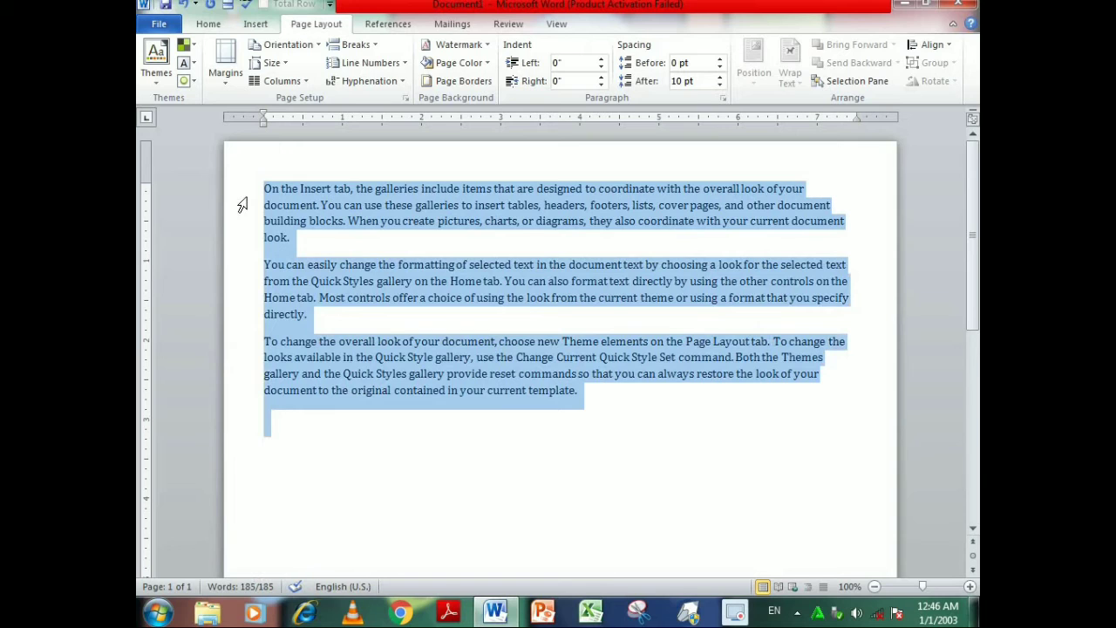
click(184, 63)
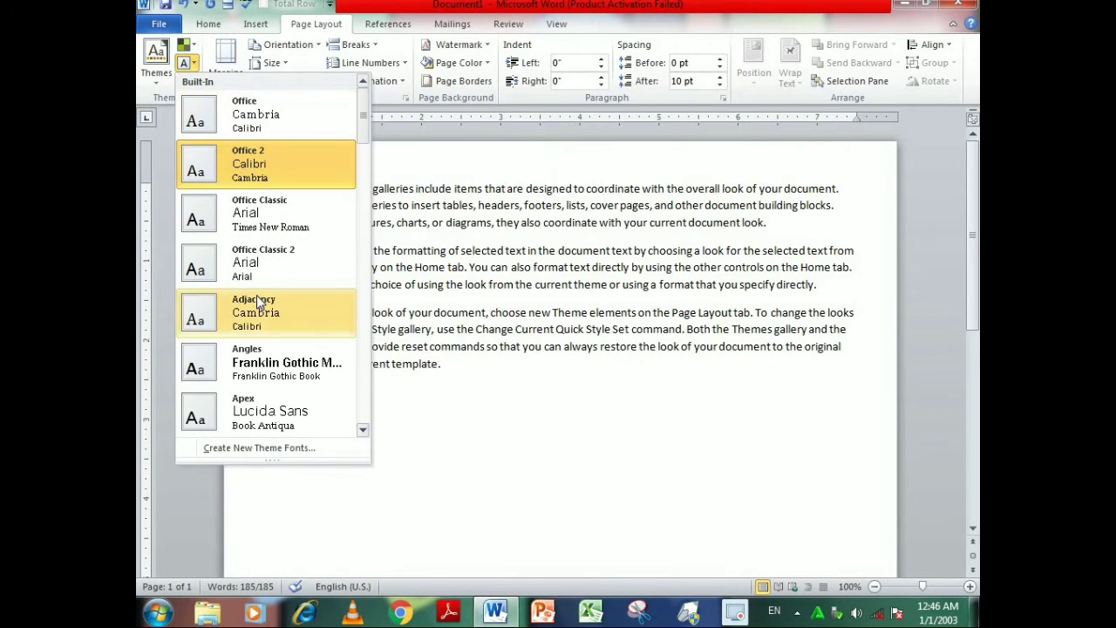
scroll(256, 419, down, 5)
scroll(256, 239, down, 7)
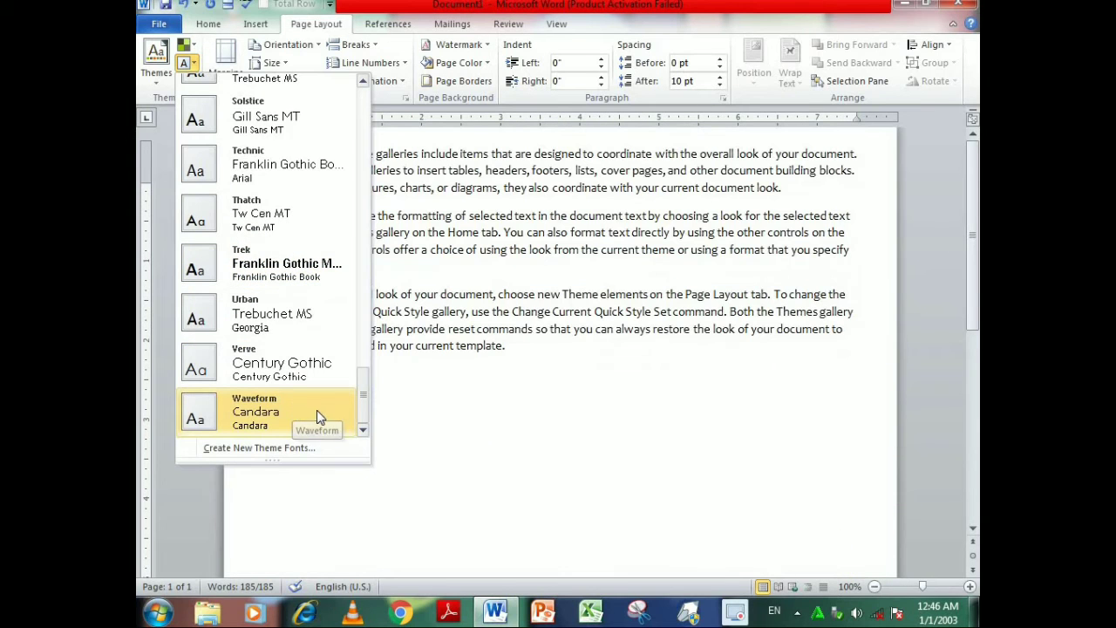
click(489, 536)
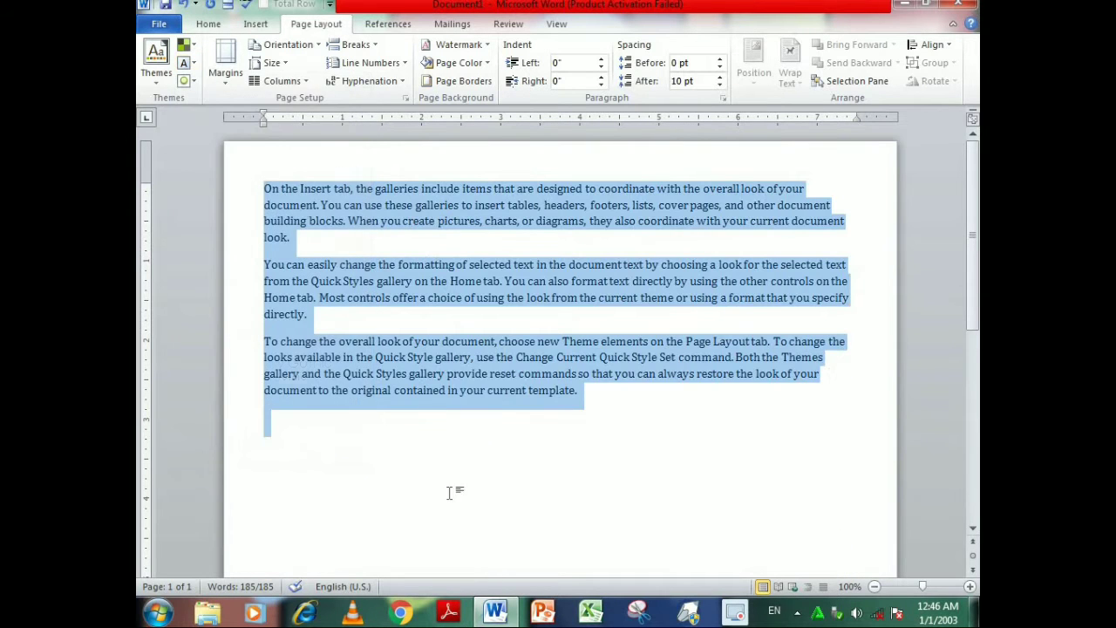
- Apply the Grid theme effects to the document
click(185, 82)
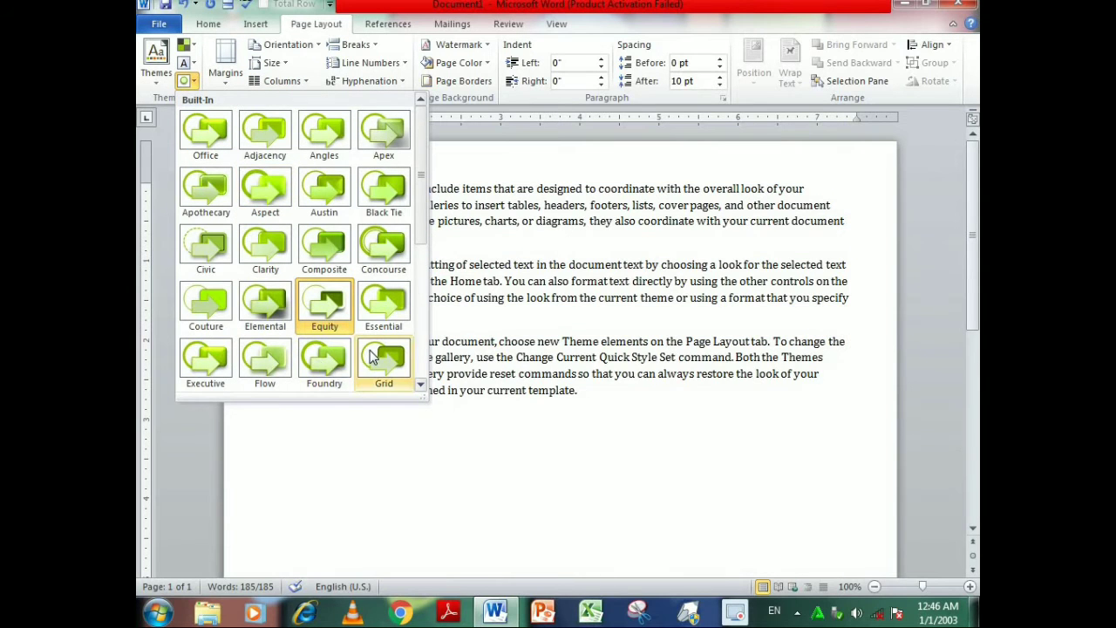
click(371, 356)
click(225, 63)
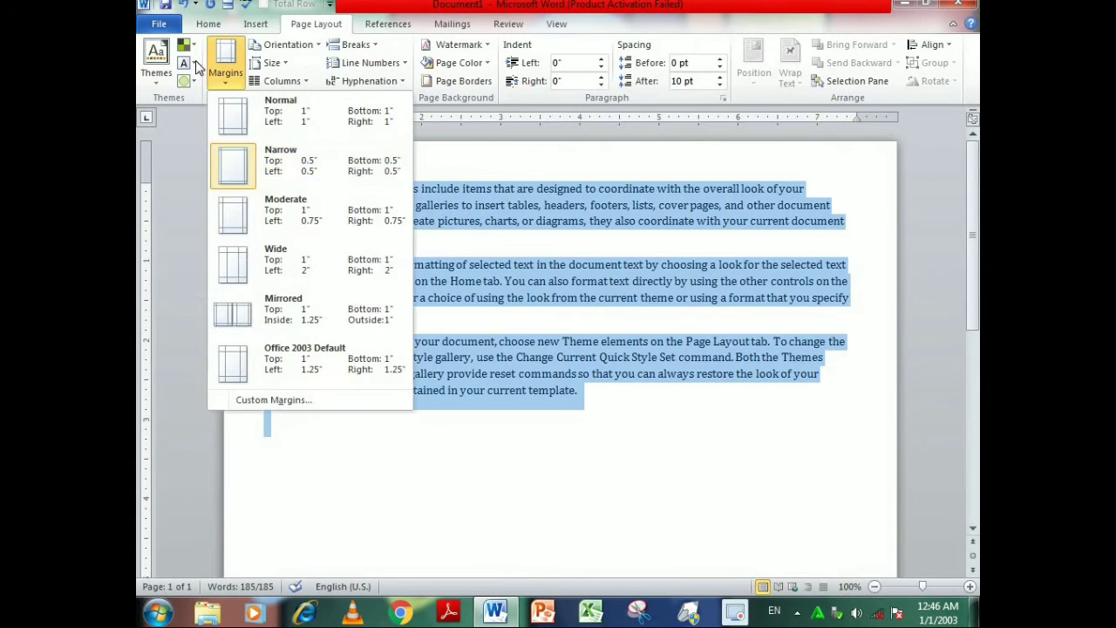
click(201, 89)
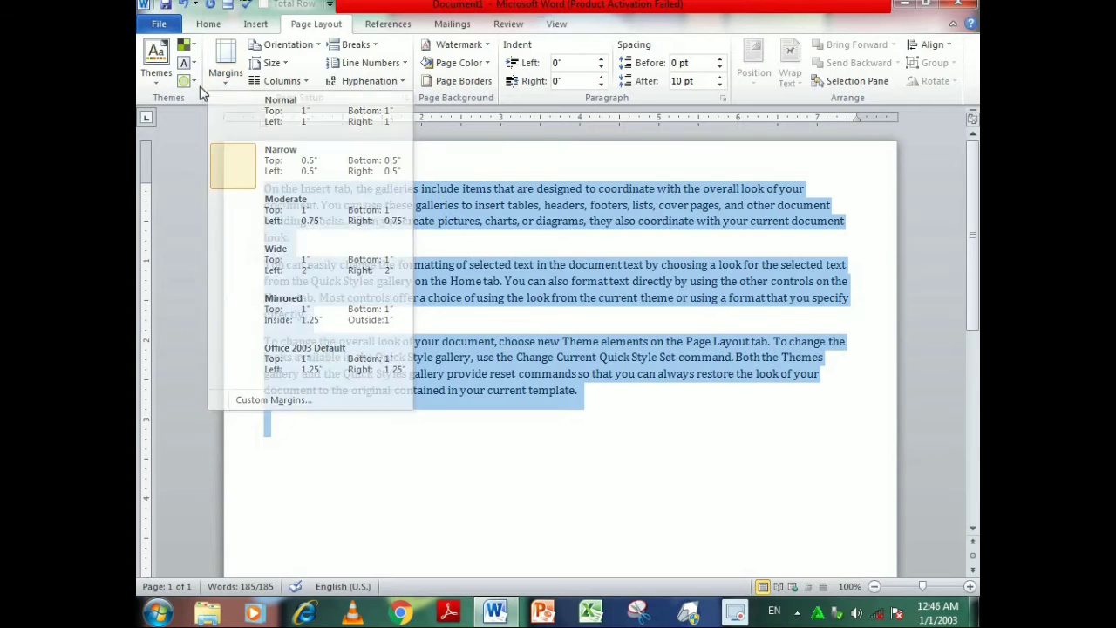
- Draw a five-point star below the text and move it over the third paragraph
click(257, 25)
click(352, 60)
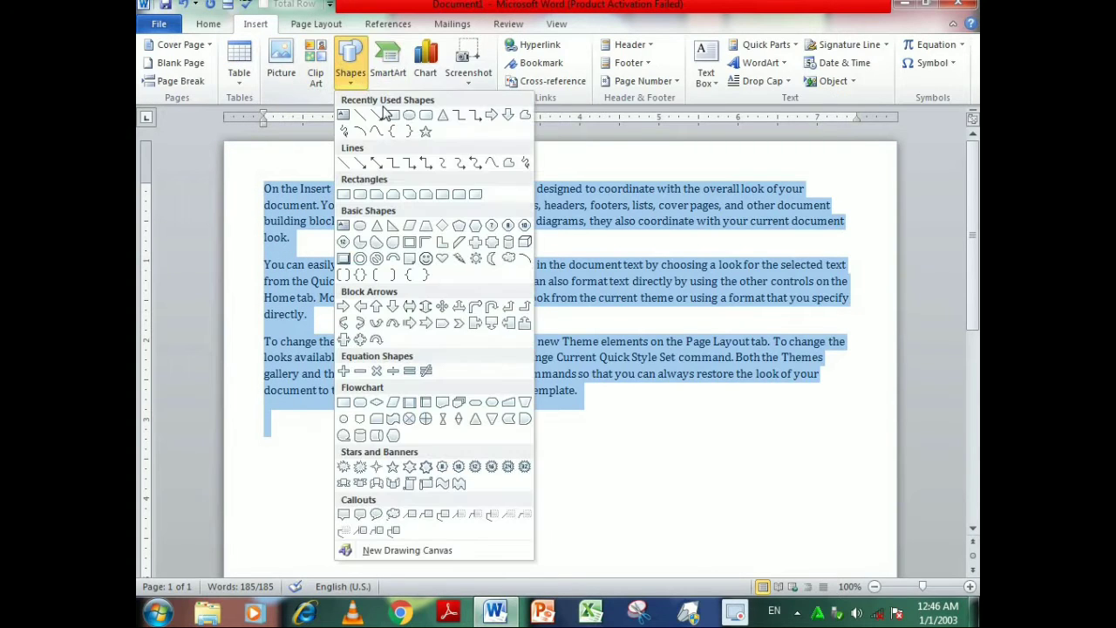
click(426, 131)
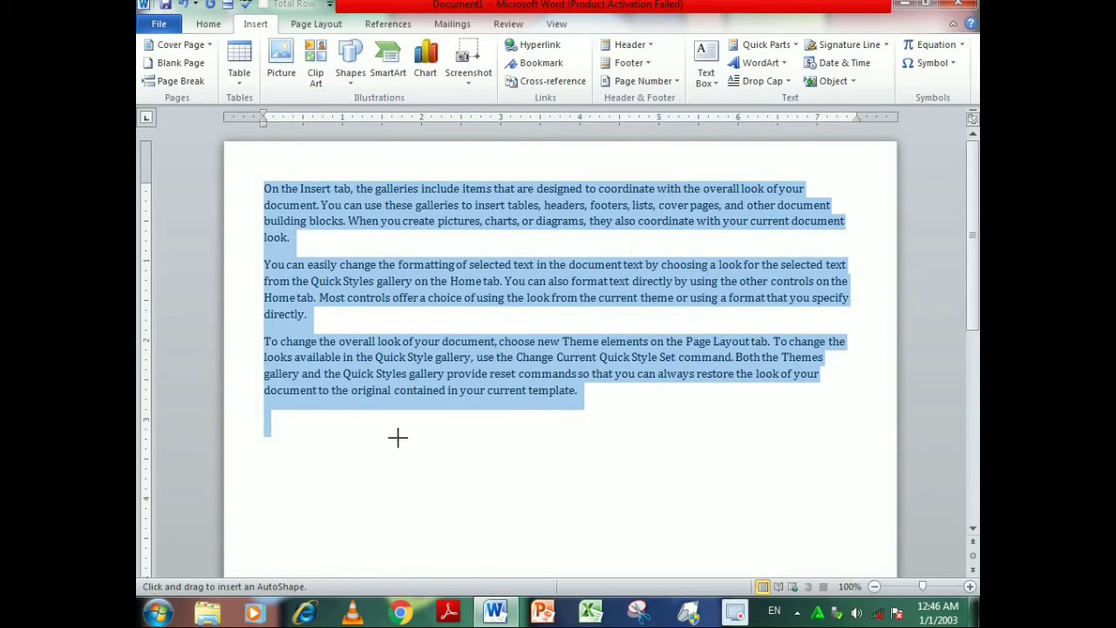
drag(398, 437, 595, 546)
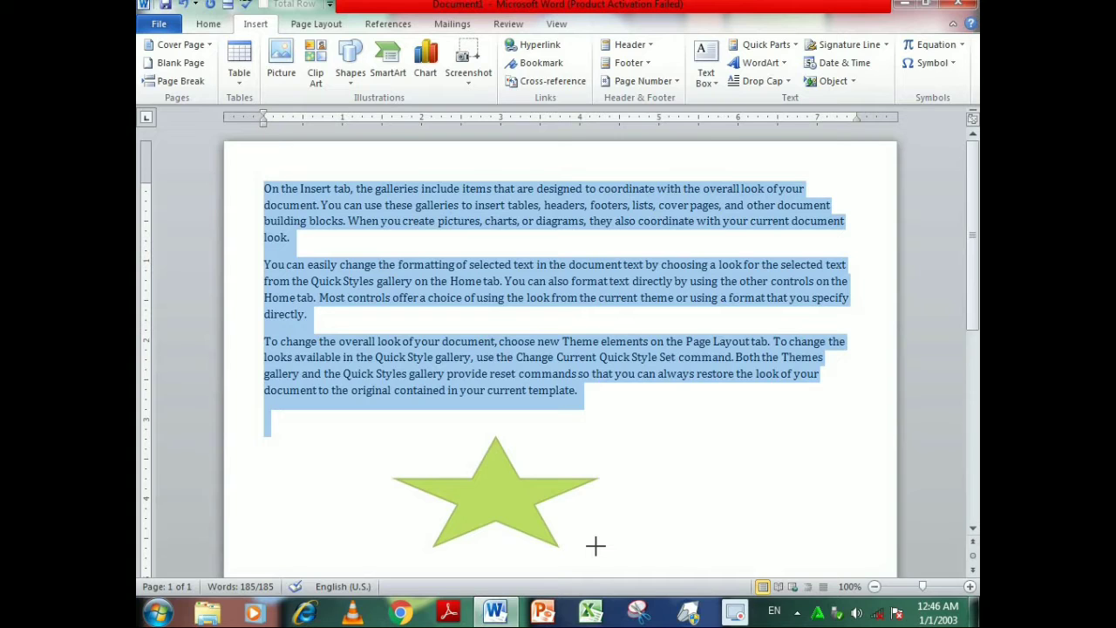
drag(596, 546, 596, 546)
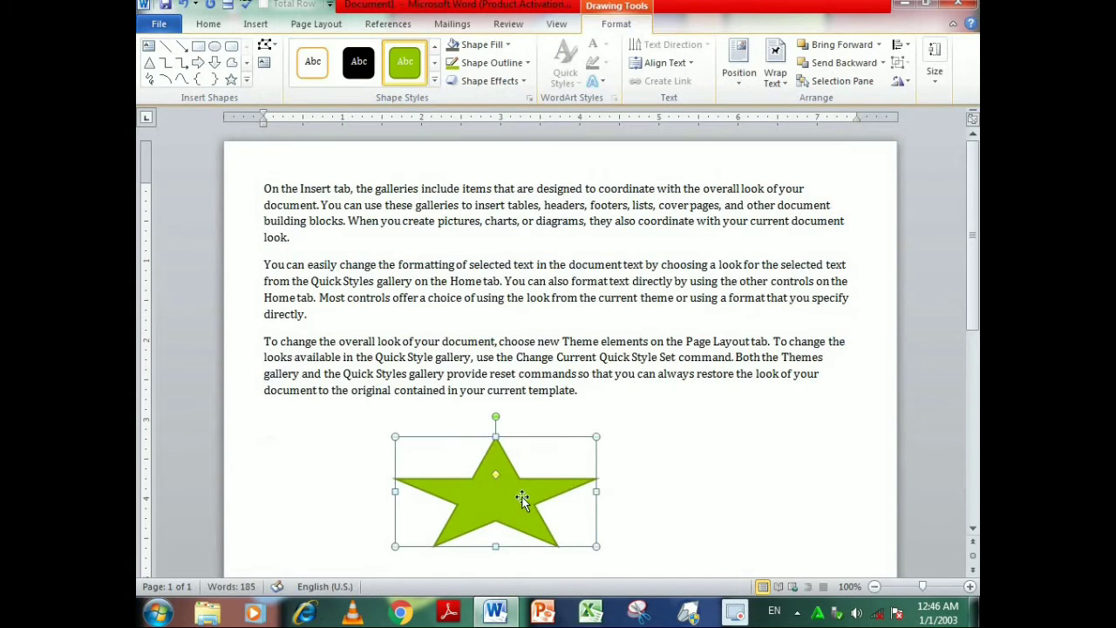
drag(524, 453, 544, 338)
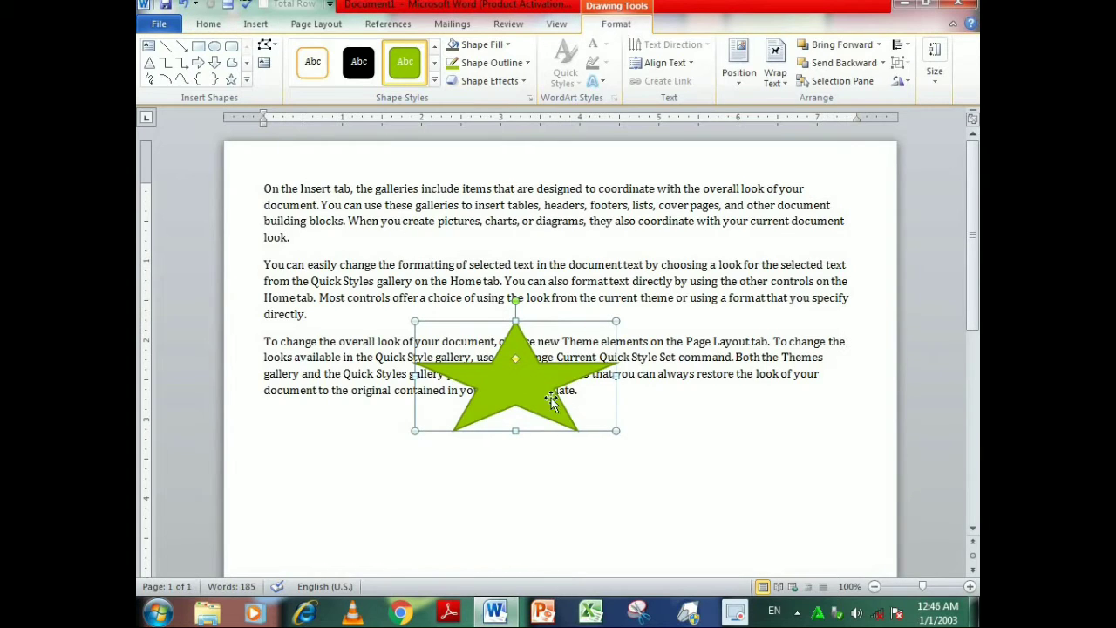
- Preview the built-in theme effects on the star shape and delete the star
click(329, 24)
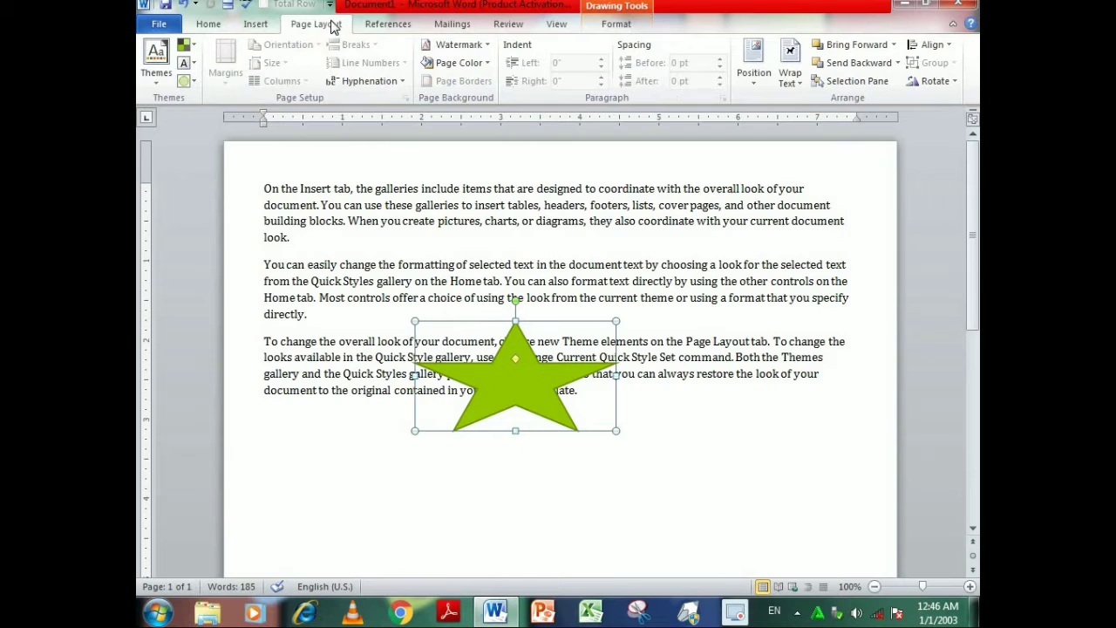
click(187, 81)
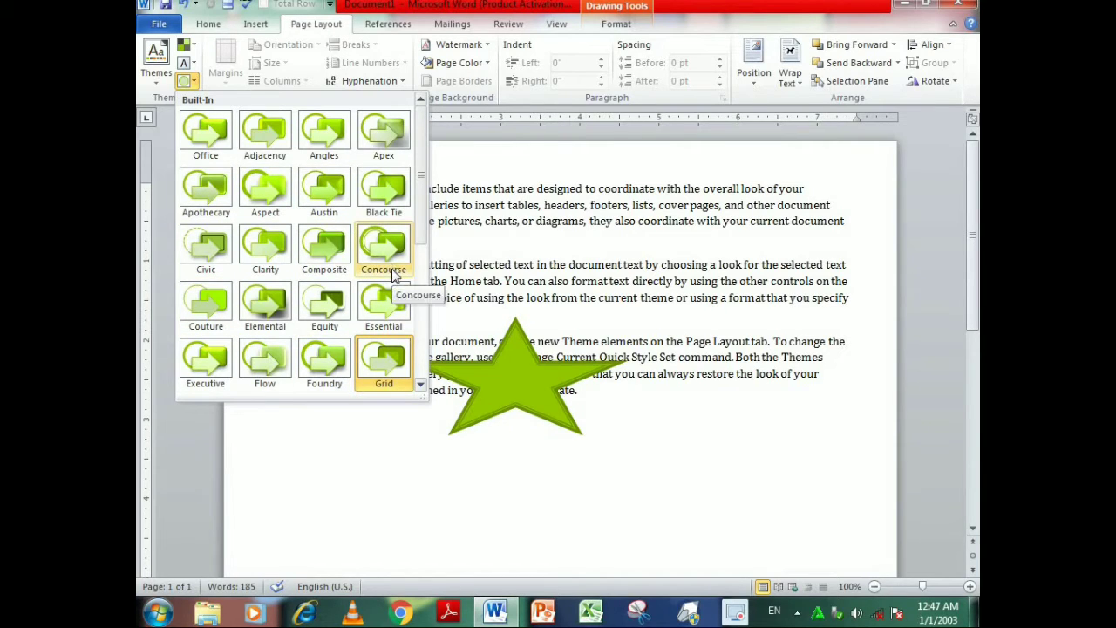
click(553, 385)
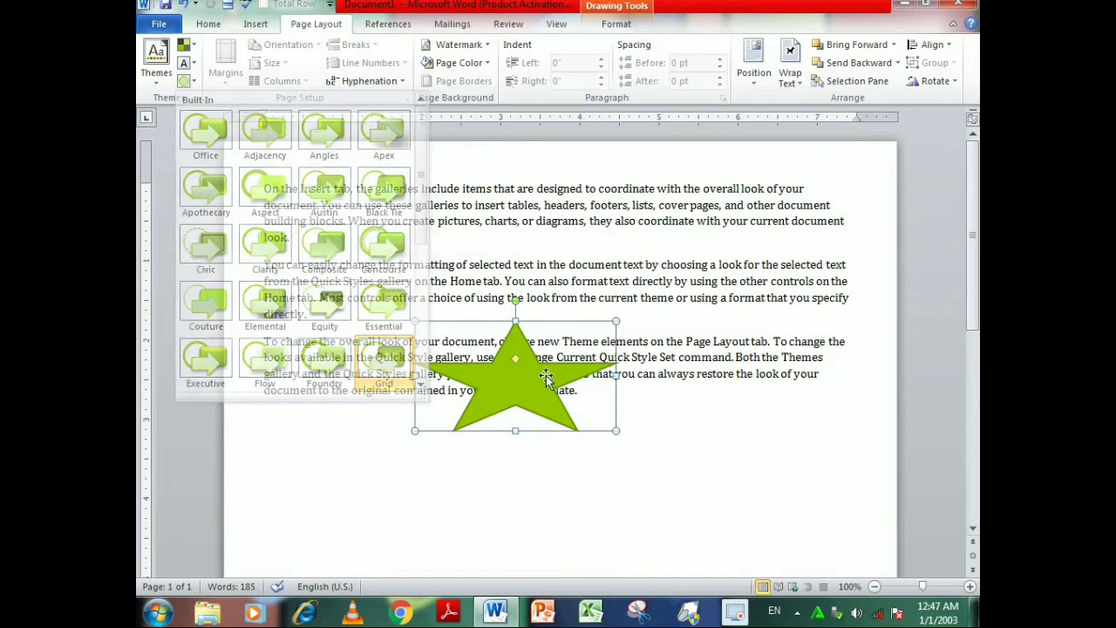
key(Delete)
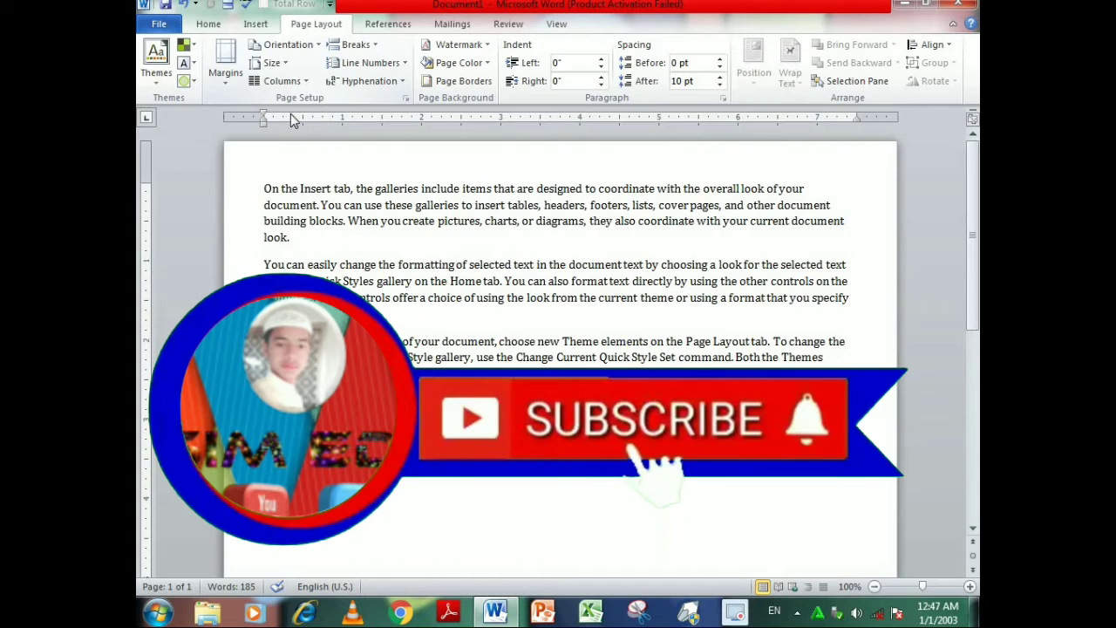
- Set the page margins to Normal, 1" on all sides
click(232, 85)
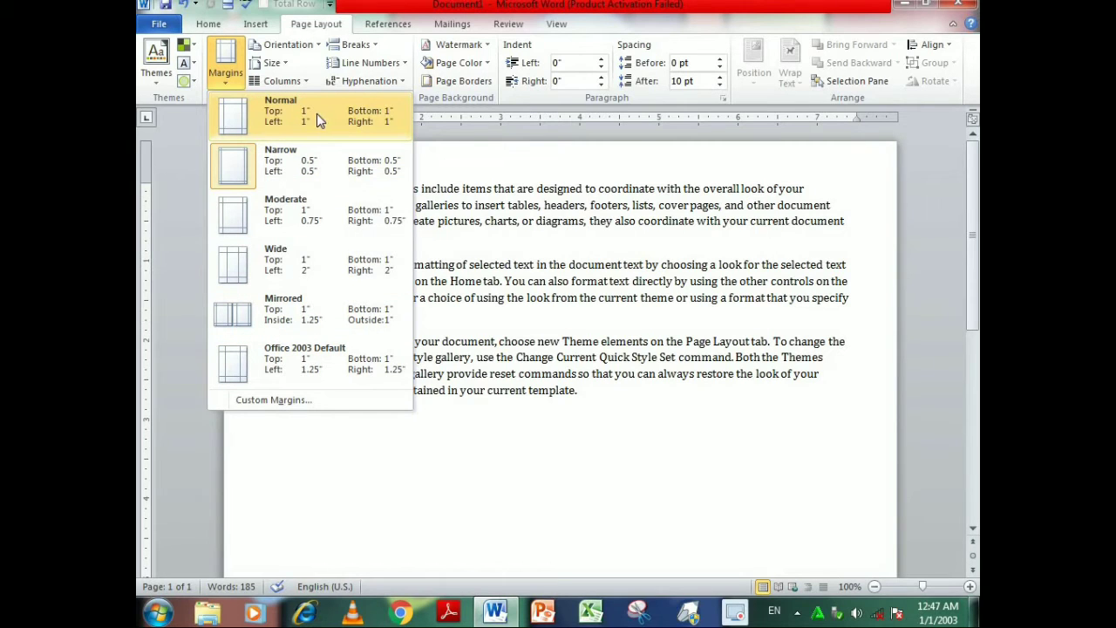
click(288, 122)
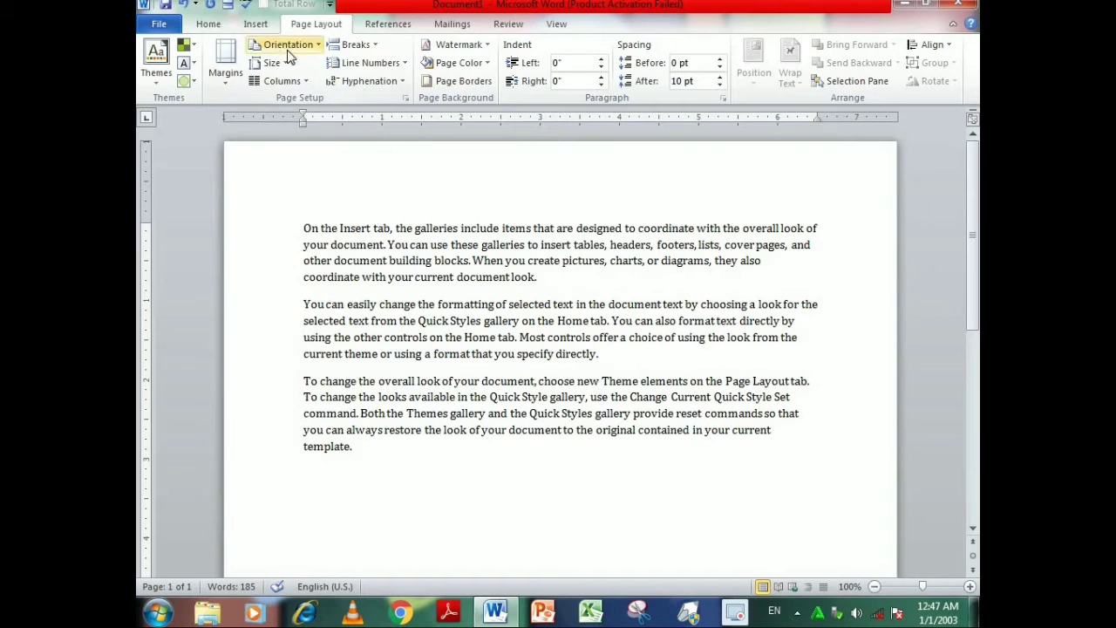
- Switch the page orientation to landscape and return it to portrait
click(315, 56)
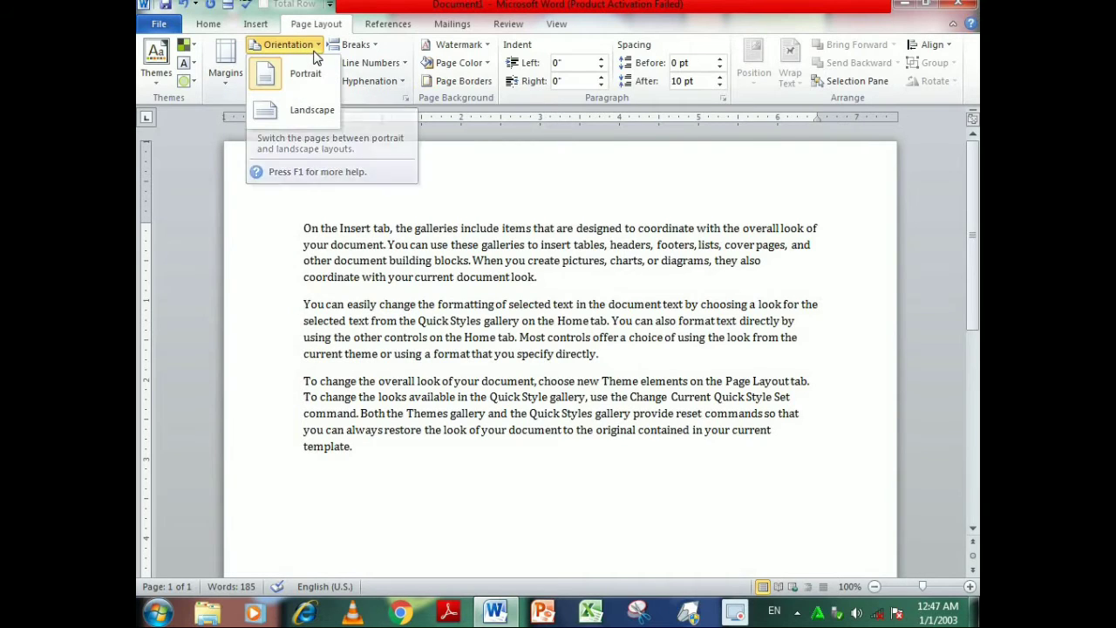
click(318, 113)
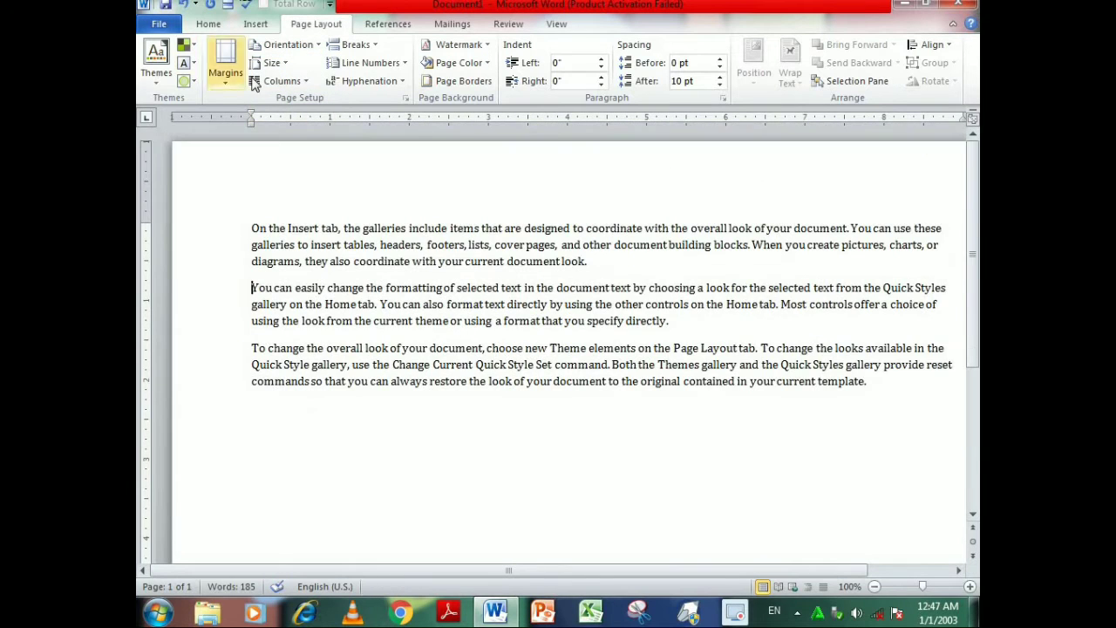
click(283, 44)
click(300, 75)
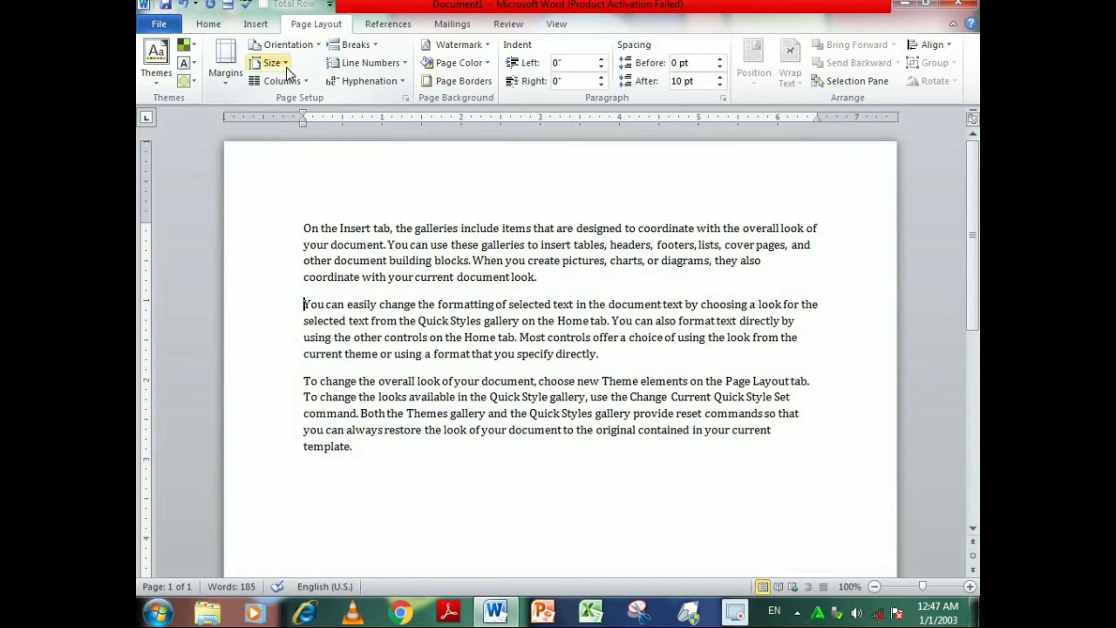
- Set the paper size to A4 (8.27" x 11.69") and arrange the text in three columns
click(285, 66)
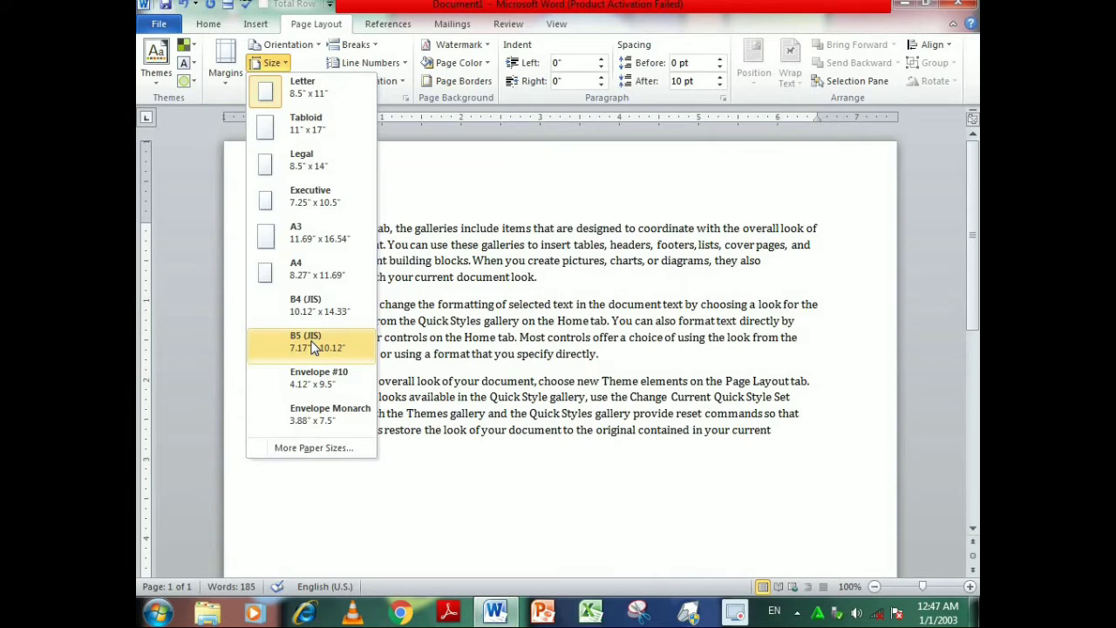
click(301, 279)
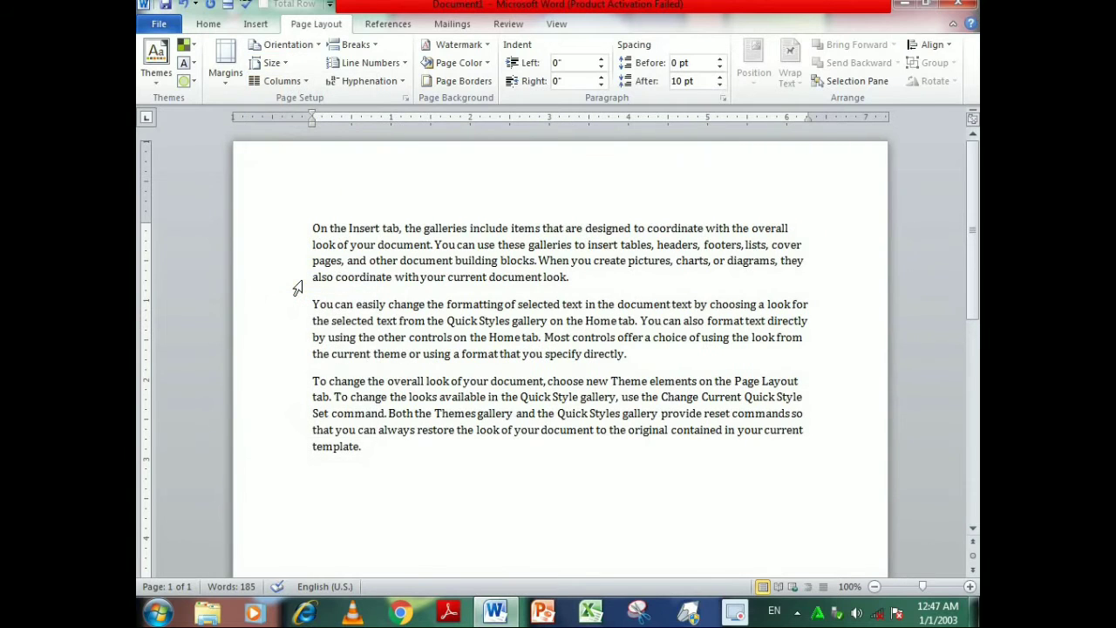
click(309, 82)
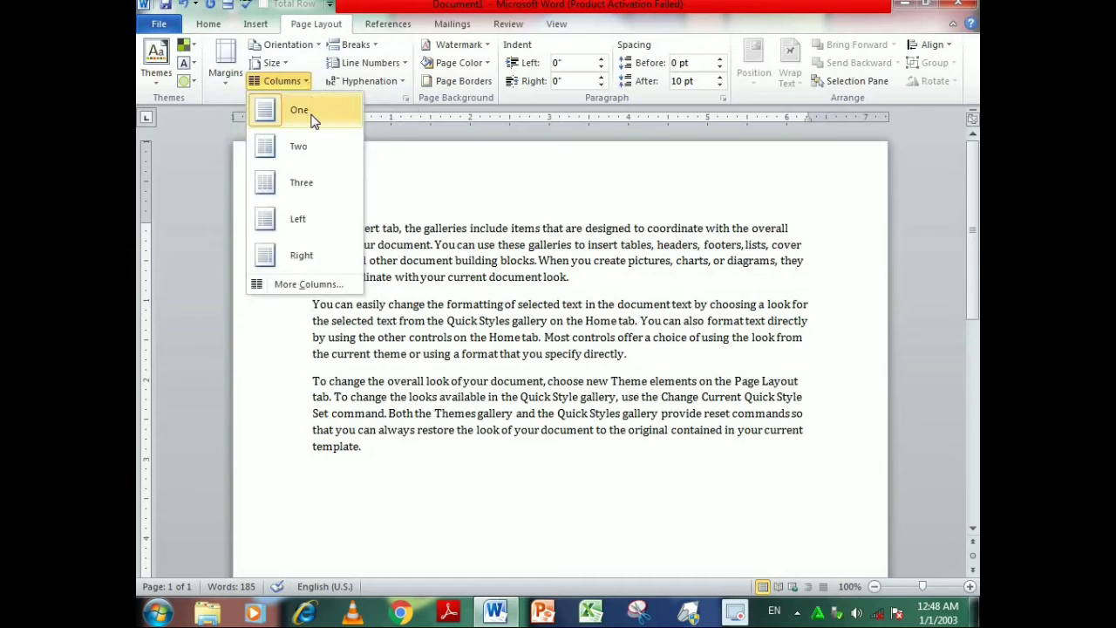
click(305, 185)
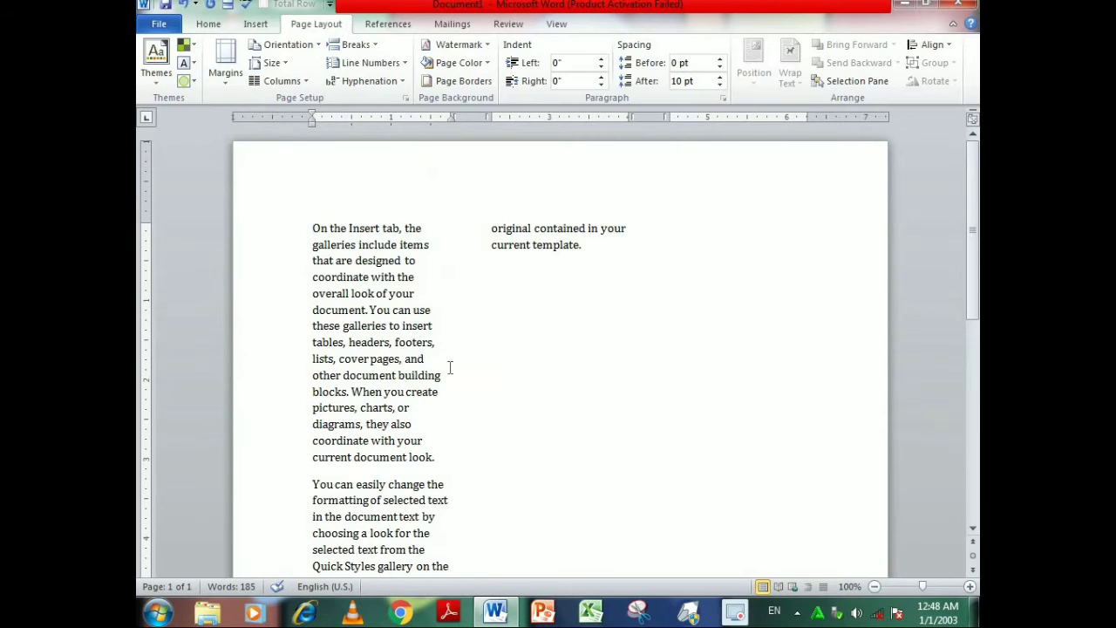
- Arrange the text with the Left column preset, giving a narrow first column and a wide second one
click(272, 80)
click(273, 80)
click(273, 80)
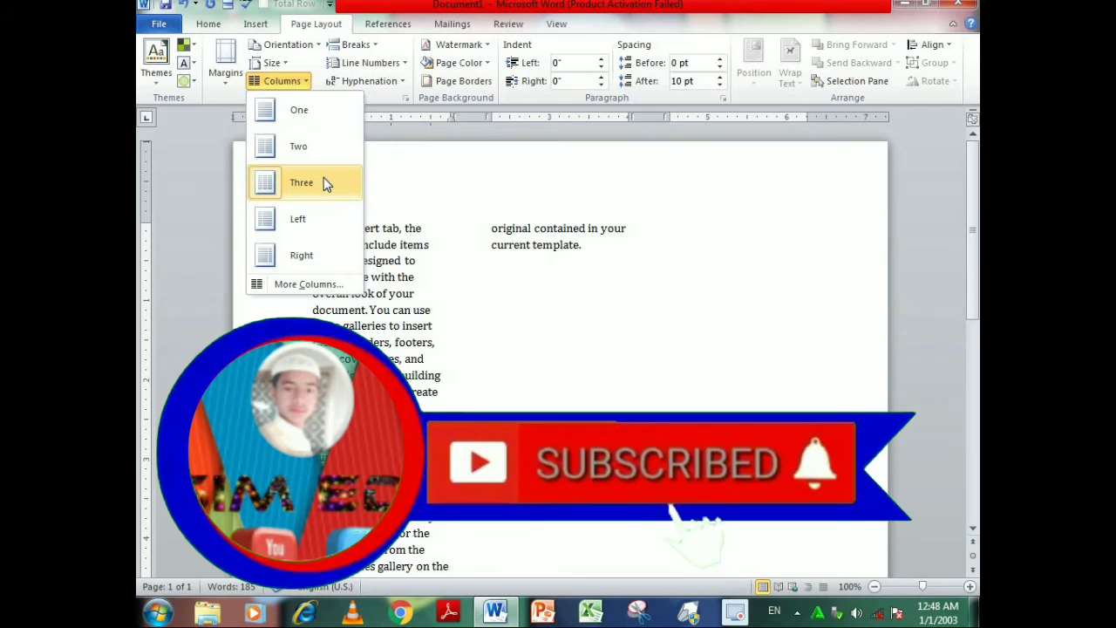
click(314, 219)
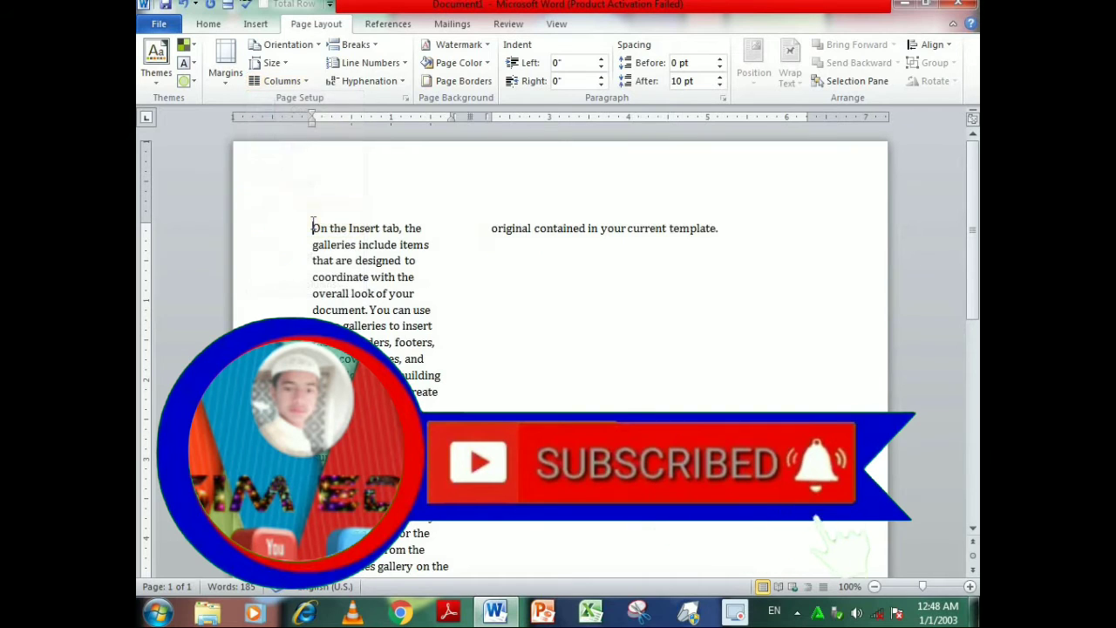
- Examine how the text flows from the narrow column on the page into the wide one
click(269, 81)
click(636, 244)
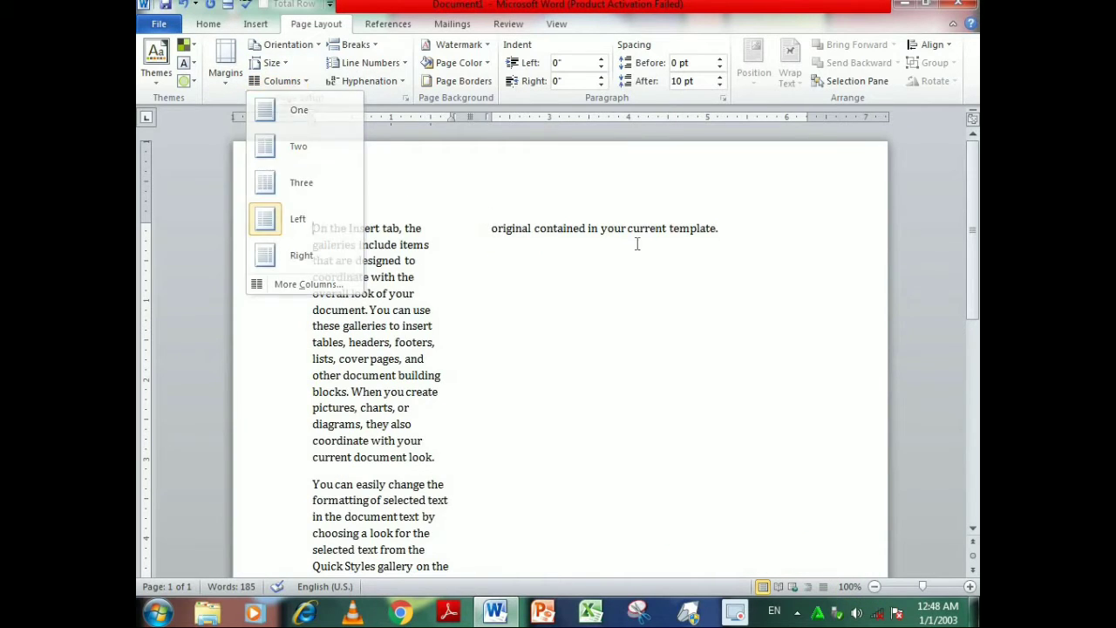
click(569, 268)
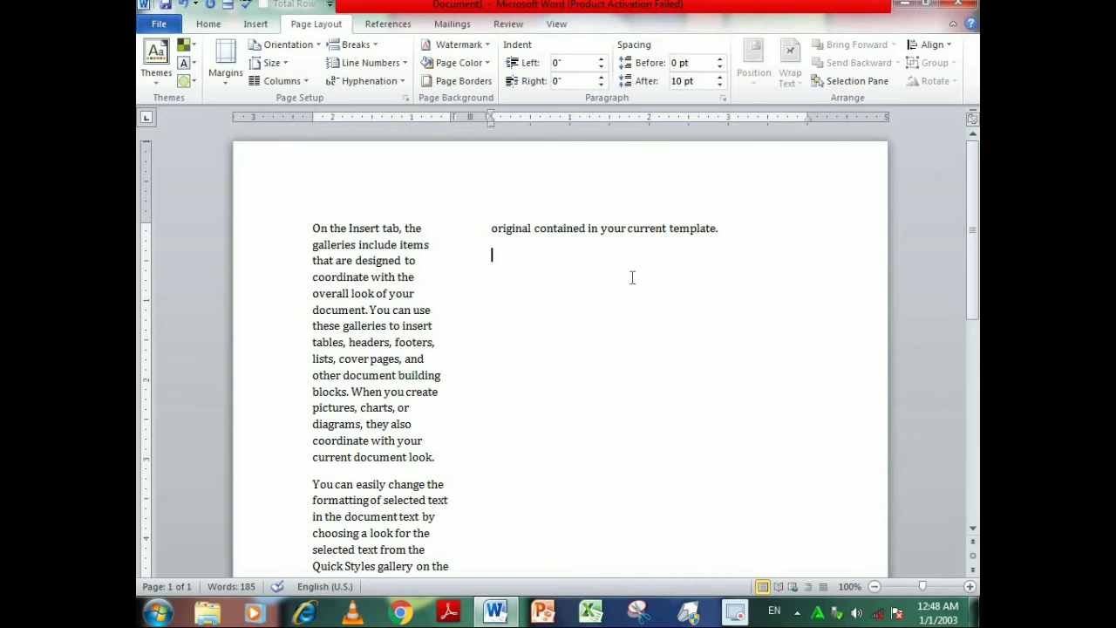
scroll(575, 416, down, 8)
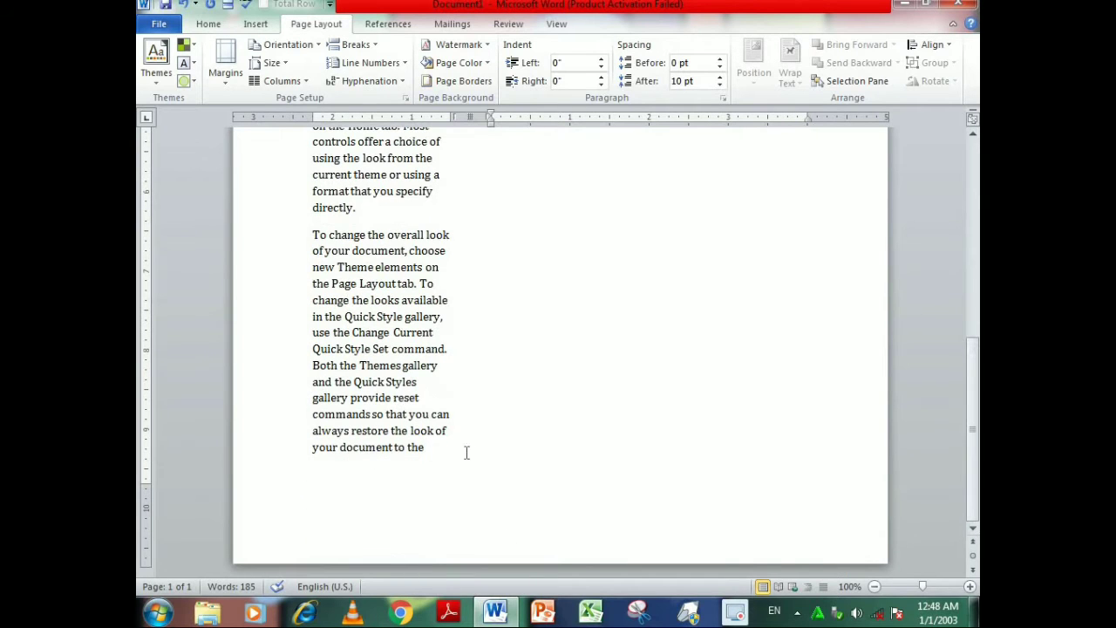
scroll(466, 453, up, 8)
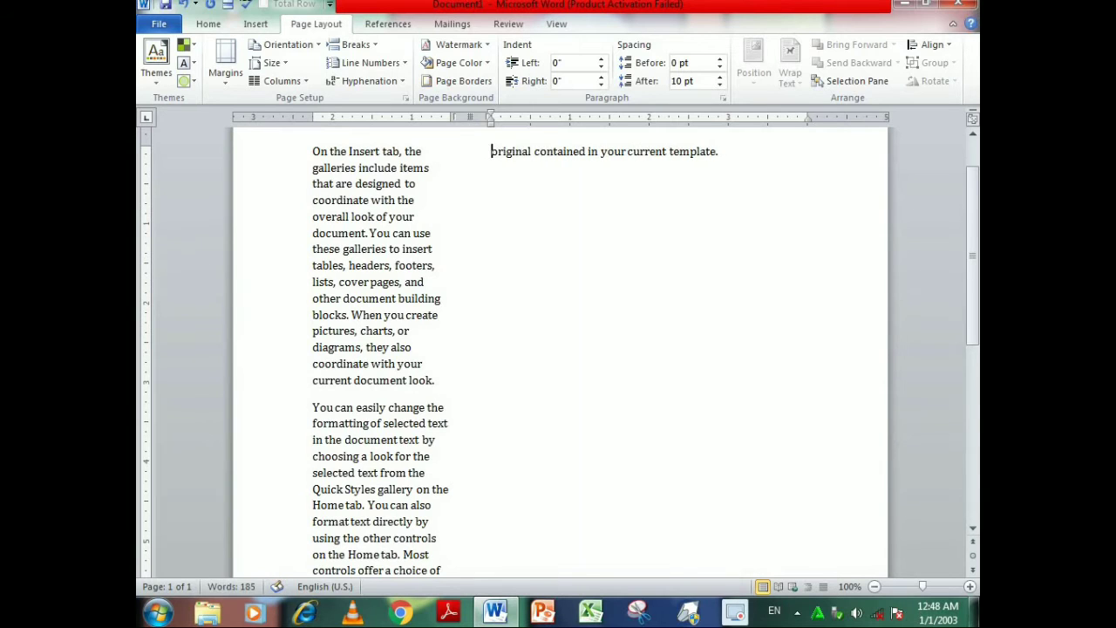
scroll(527, 431, down, 5)
scroll(427, 453, down, 4)
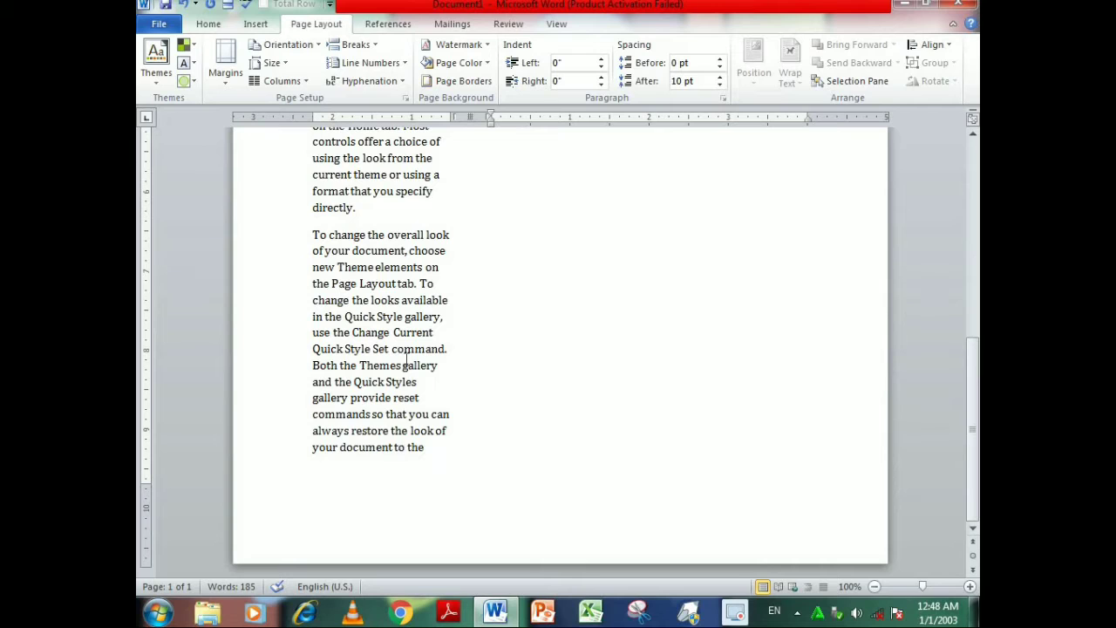
click(713, 346)
scroll(460, 419, up, 3)
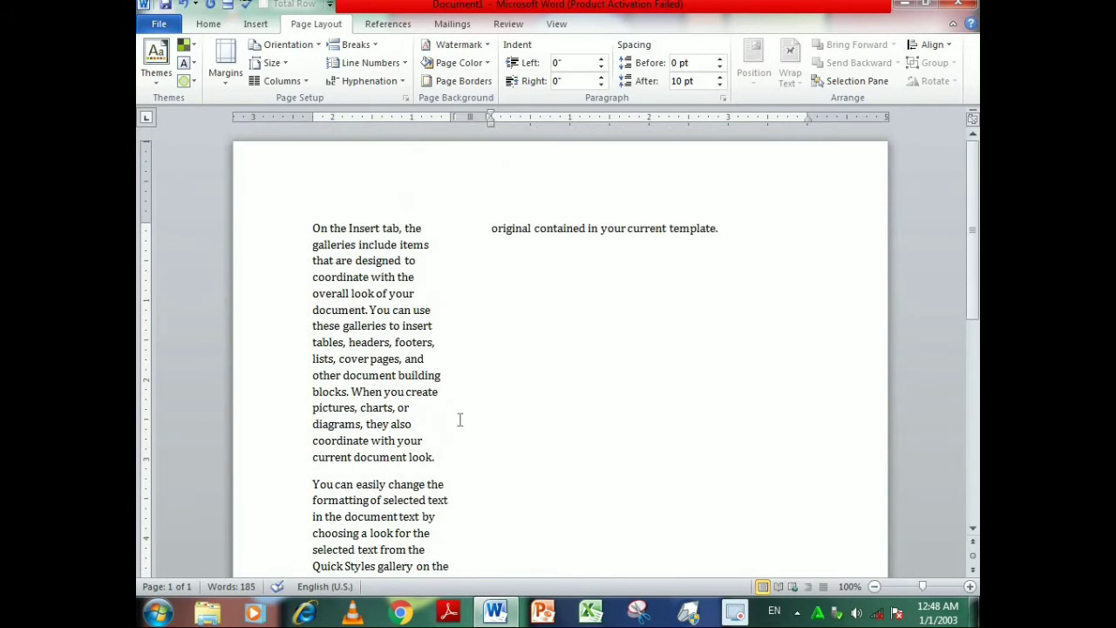
- Return the document text to a single column
click(279, 80)
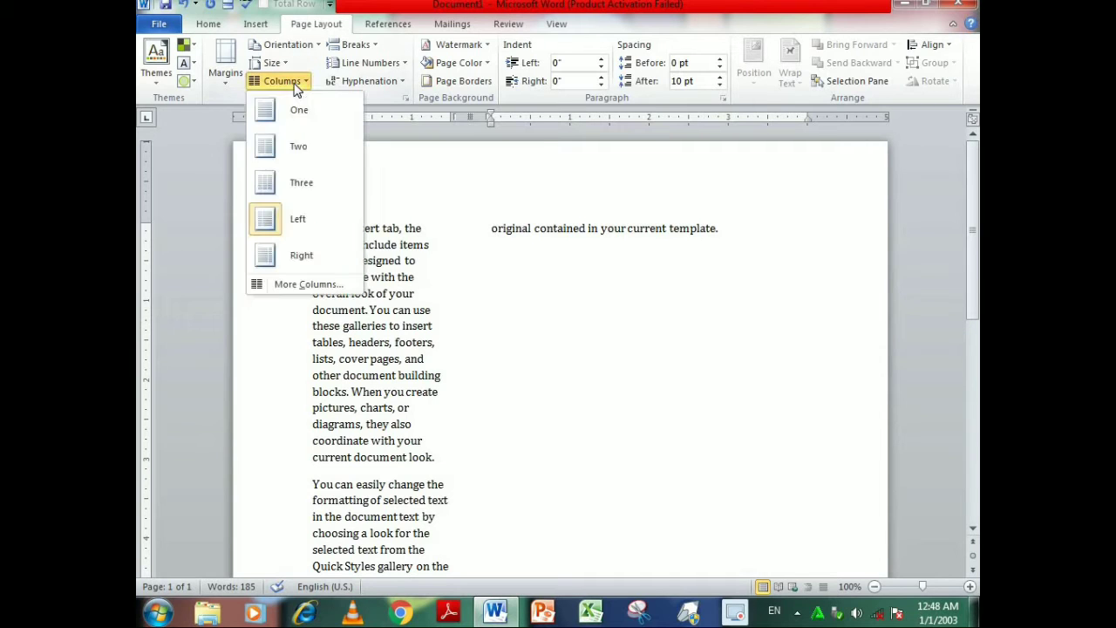
click(328, 117)
click(421, 482)
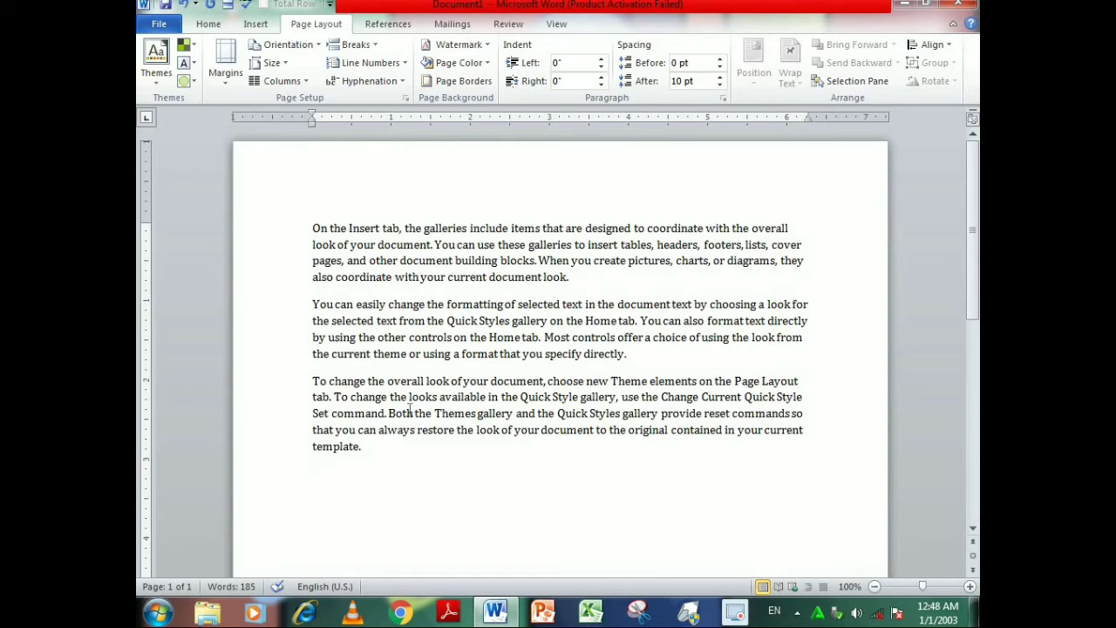
- Try an Odd Page section break at the end of the first paragraph and undo it
text(.)
click(364, 54)
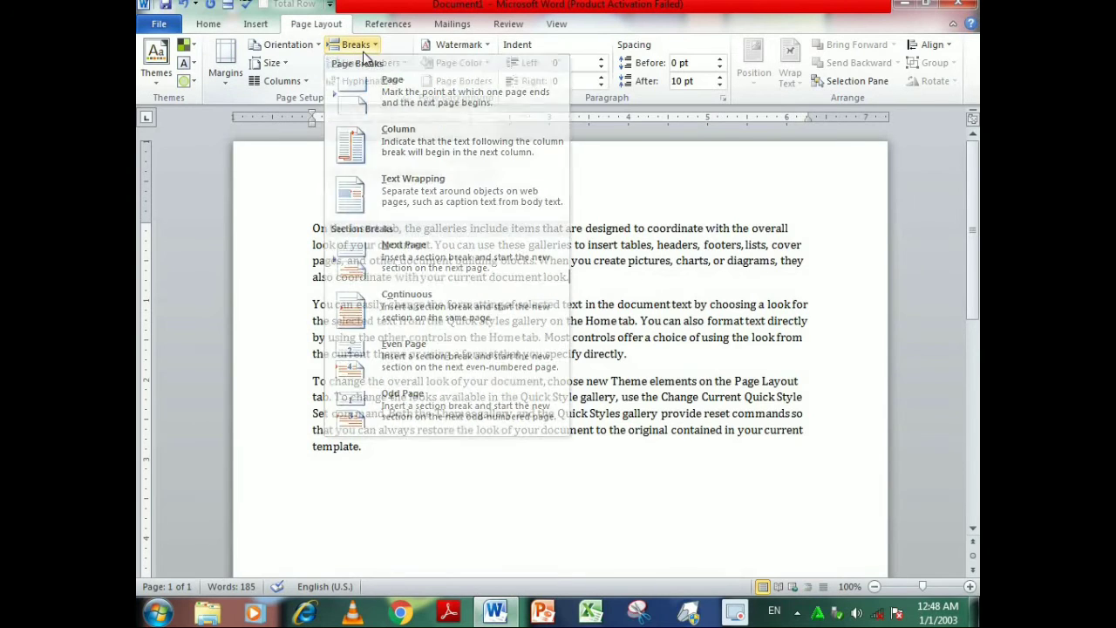
click(364, 54)
click(364, 54)
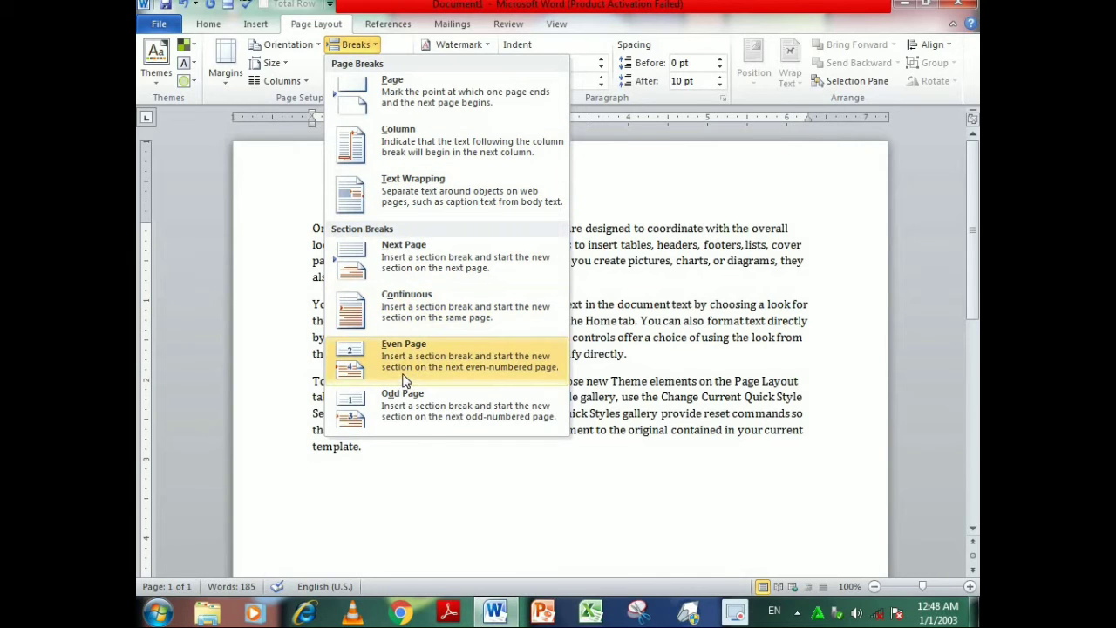
click(406, 407)
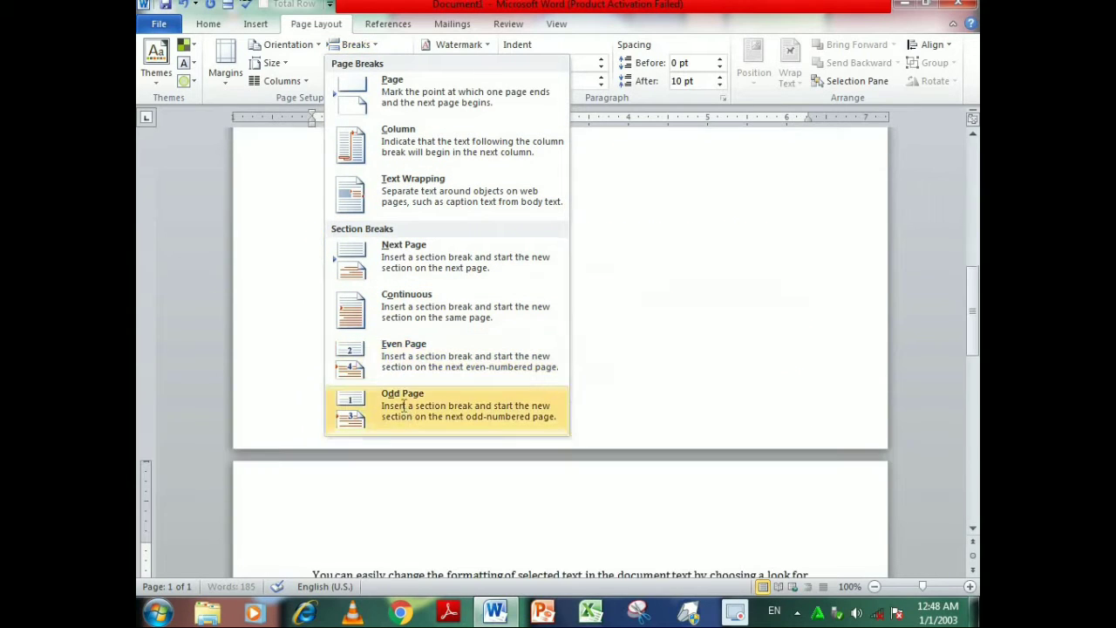
scroll(408, 398, up, 15)
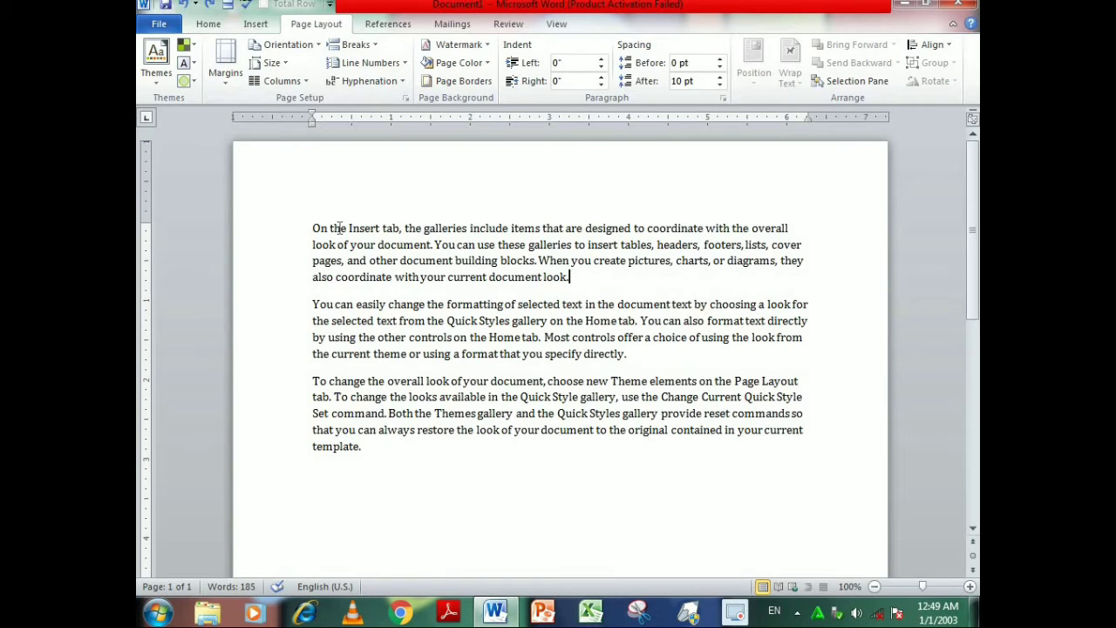
- Number the lines of the whole text continuously and delete the empty line after the last paragraph
key(ctrl+a)
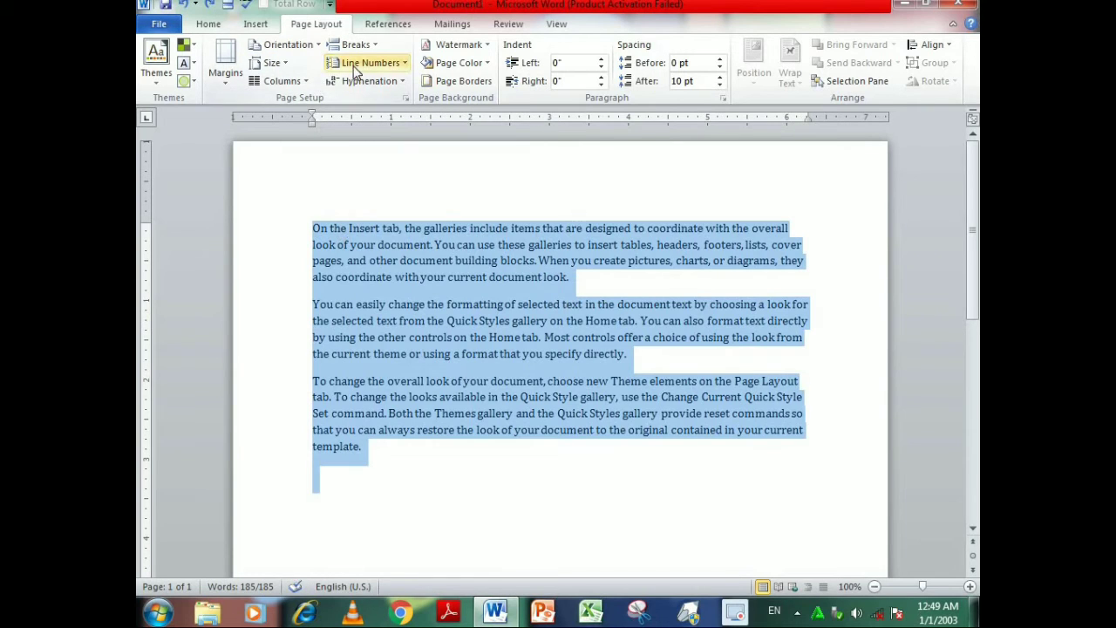
click(353, 65)
click(406, 103)
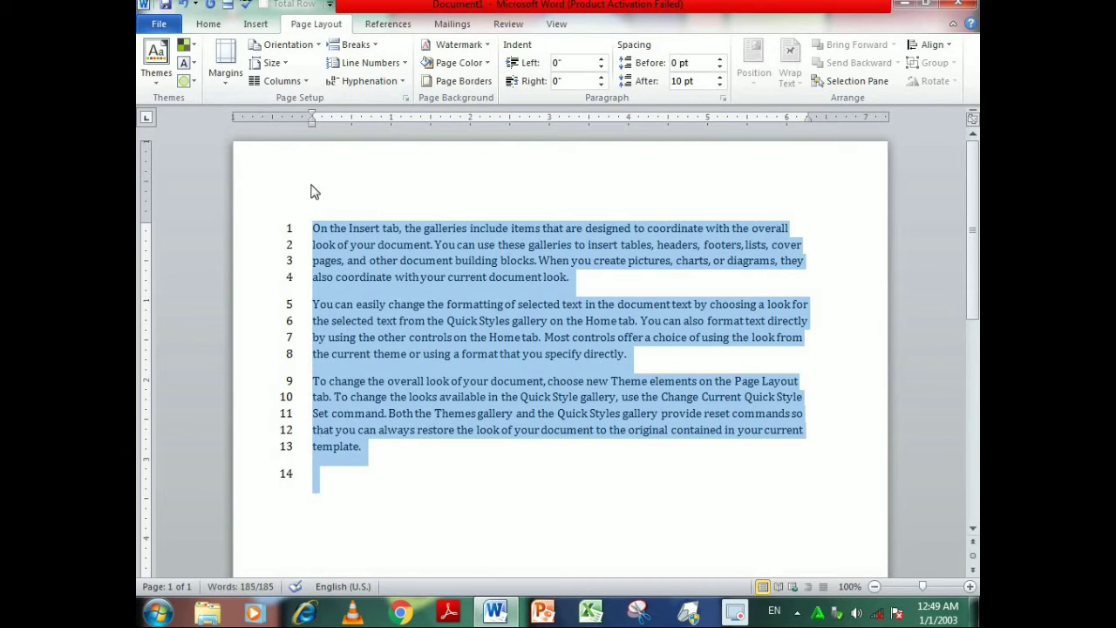
click(354, 479)
key(BackSpace)
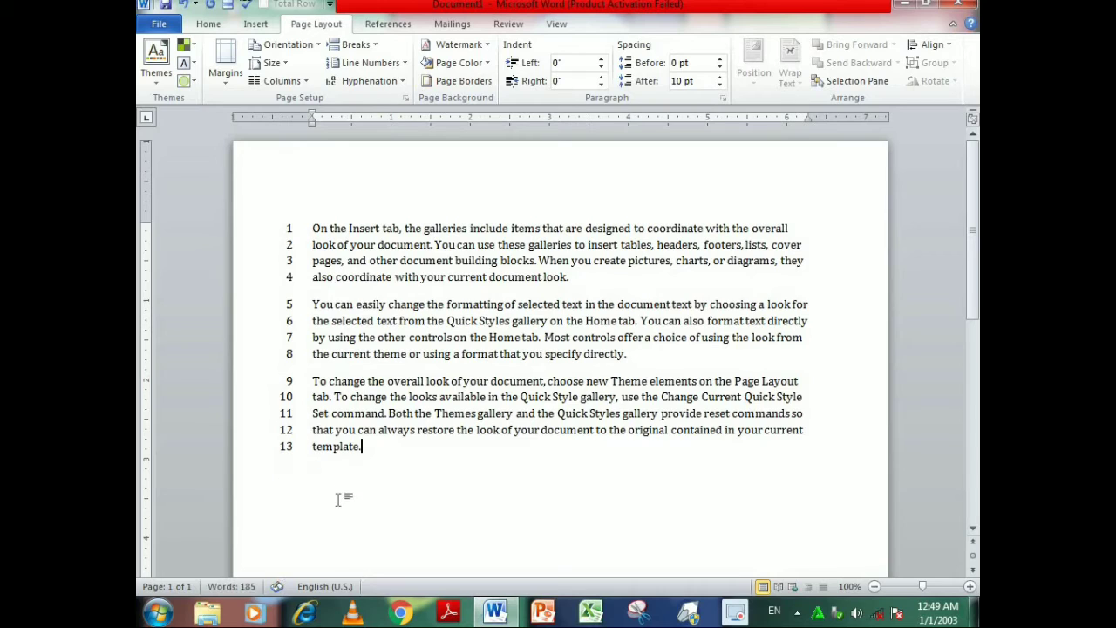
triple_click(311, 456)
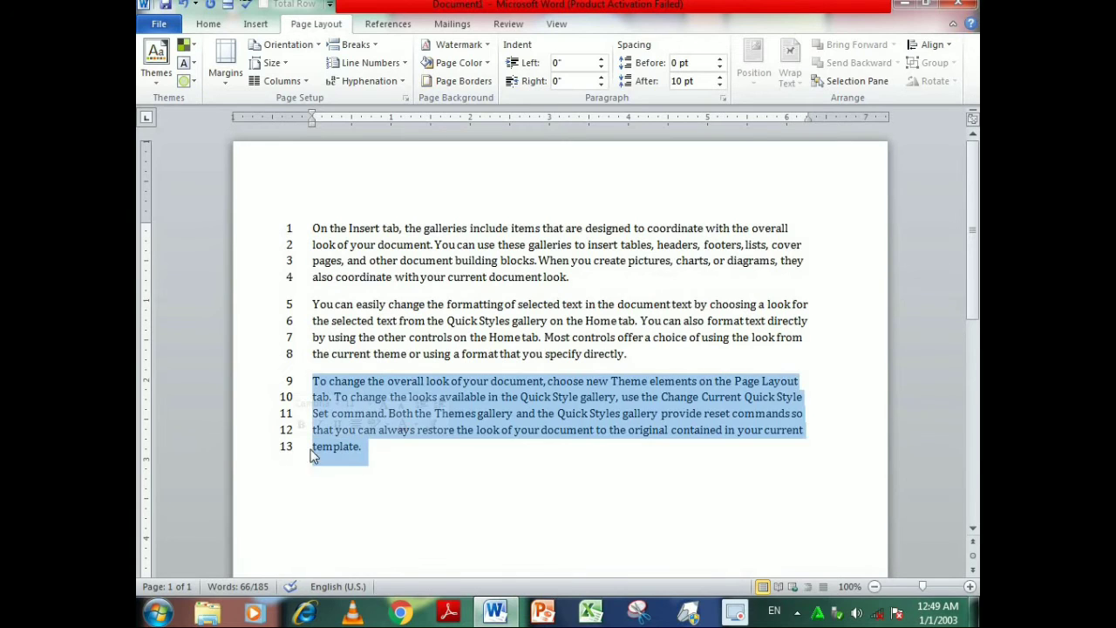
click(368, 468)
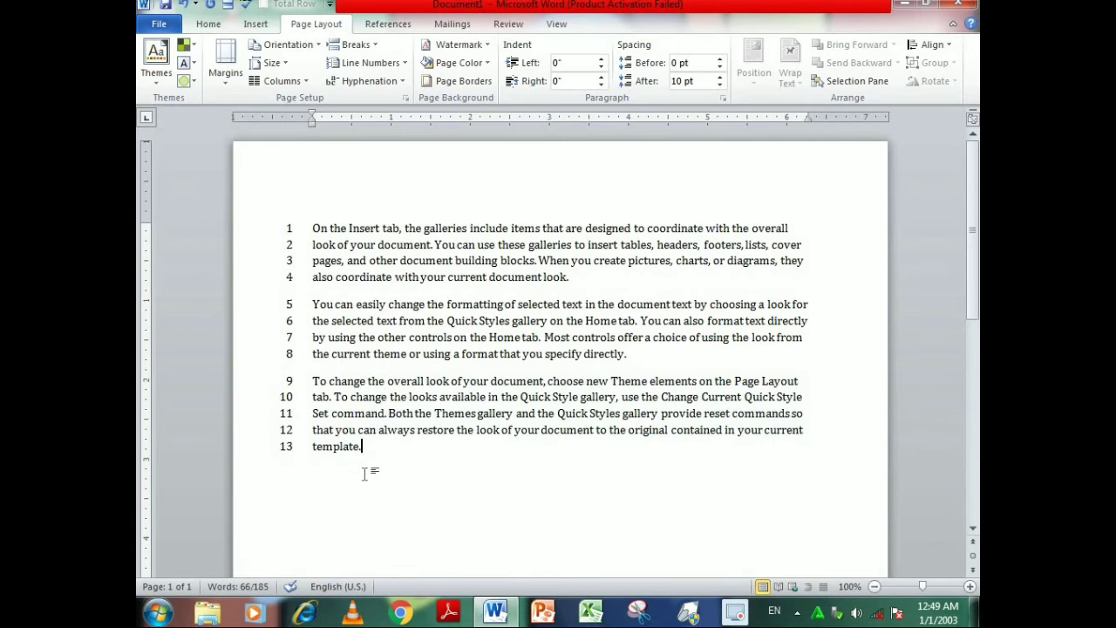
- Turn on automatic hyphenation for the document and run a manual hyphenation check
click(402, 83)
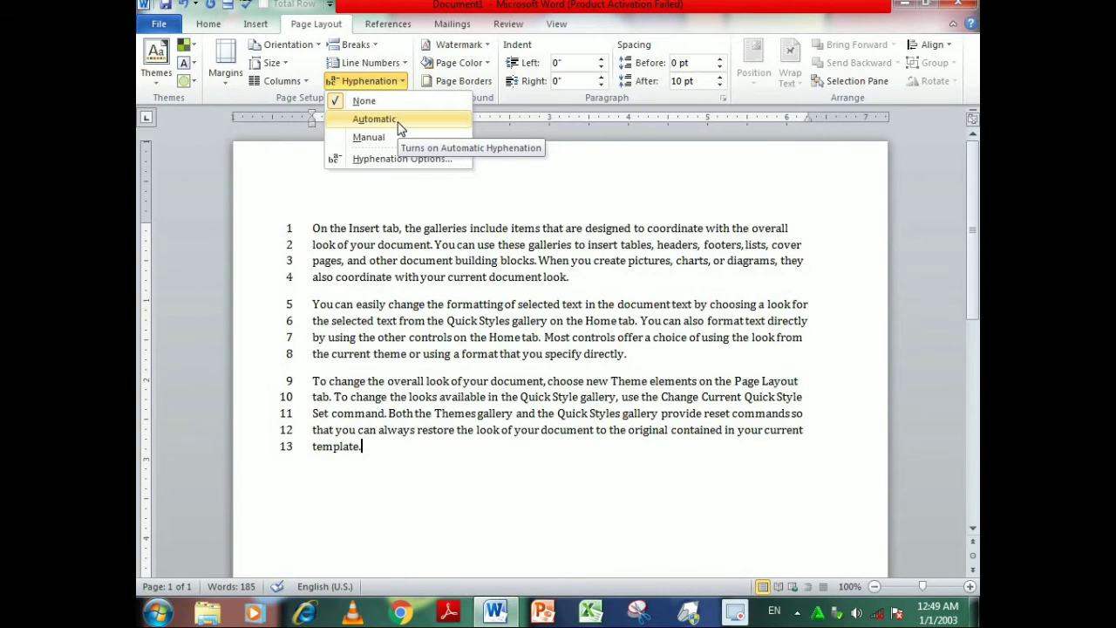
click(398, 124)
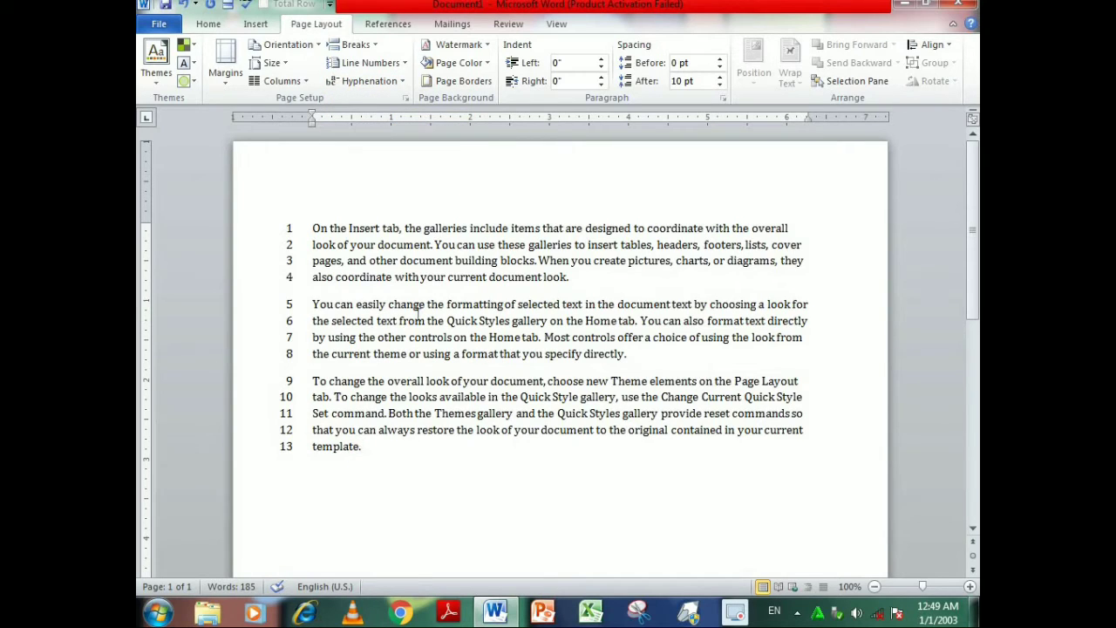
click(375, 81)
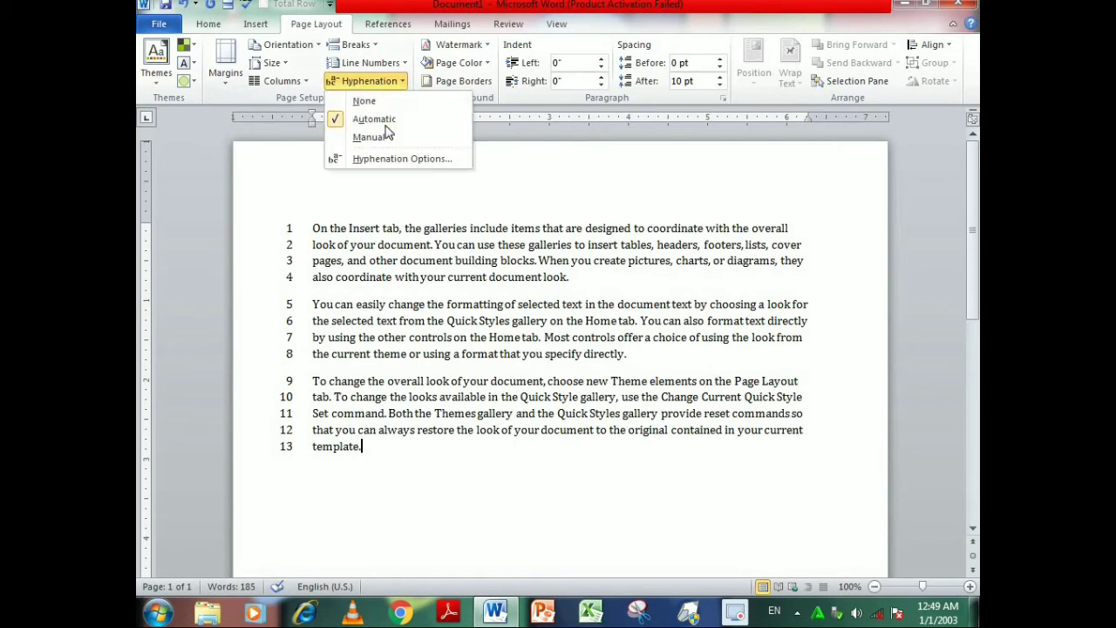
click(383, 138)
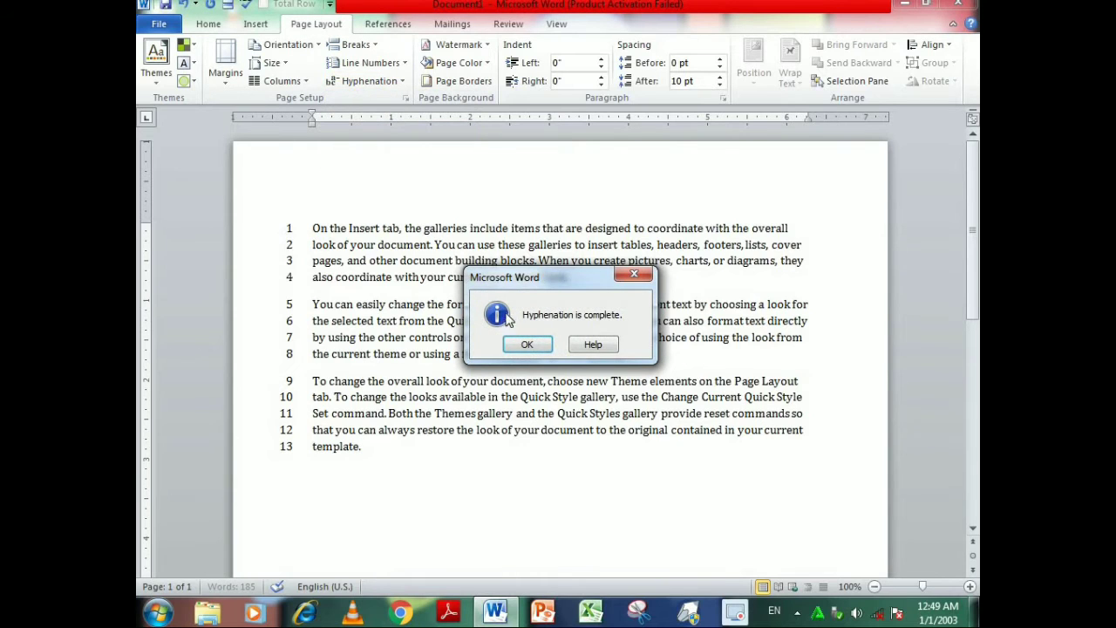
click(527, 344)
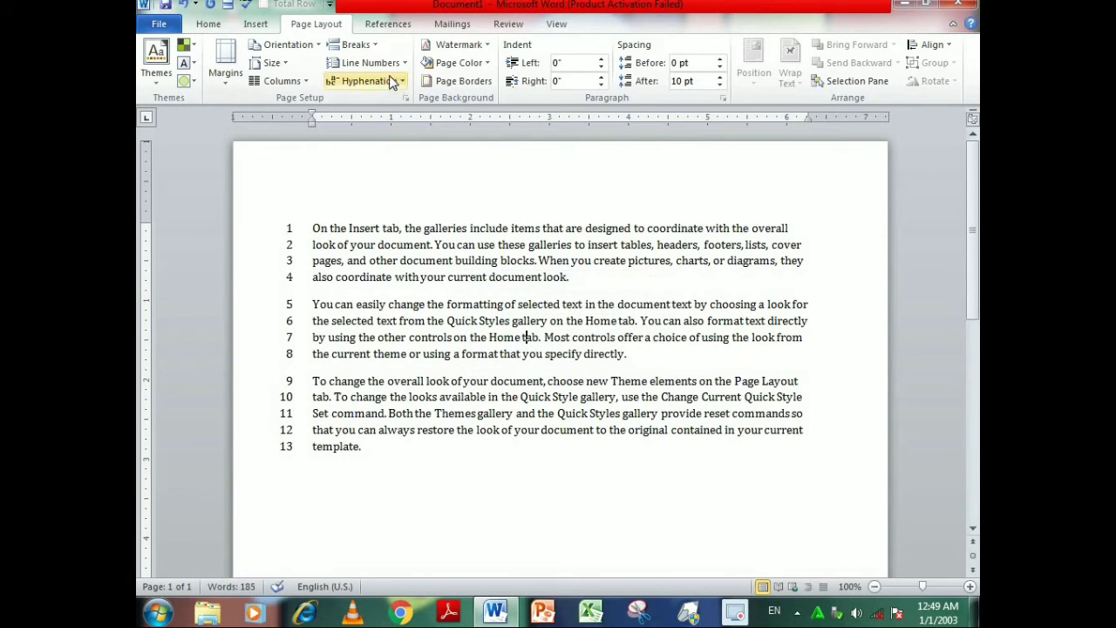
- Browse the preset watermarks and start a custom text watermark after trying the picture option
click(488, 44)
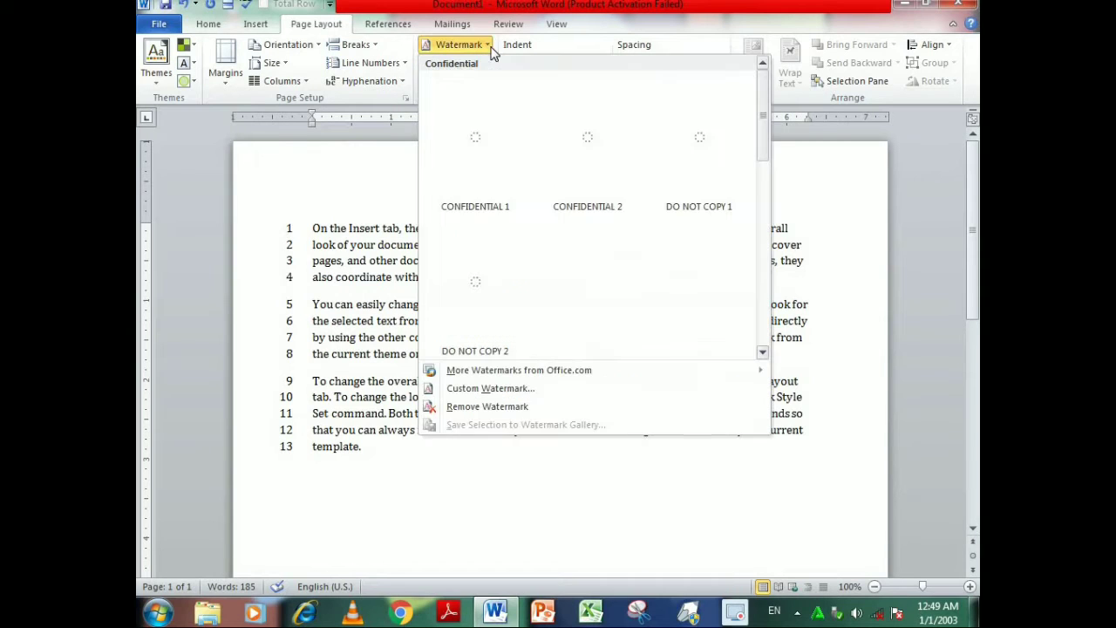
scroll(549, 283, down, 6)
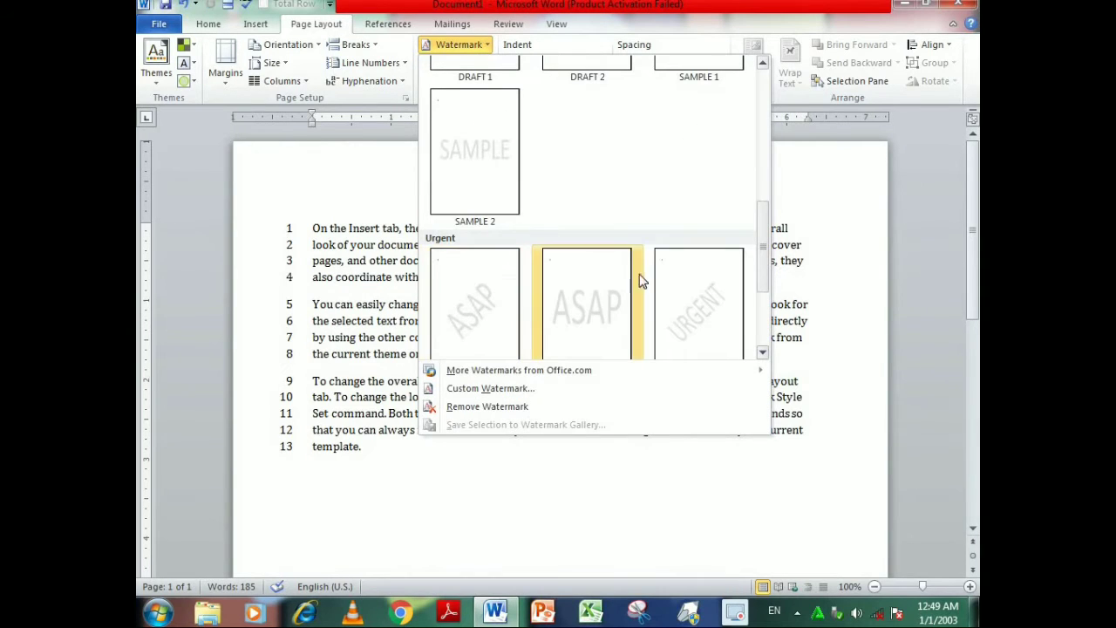
scroll(494, 200, up, 6)
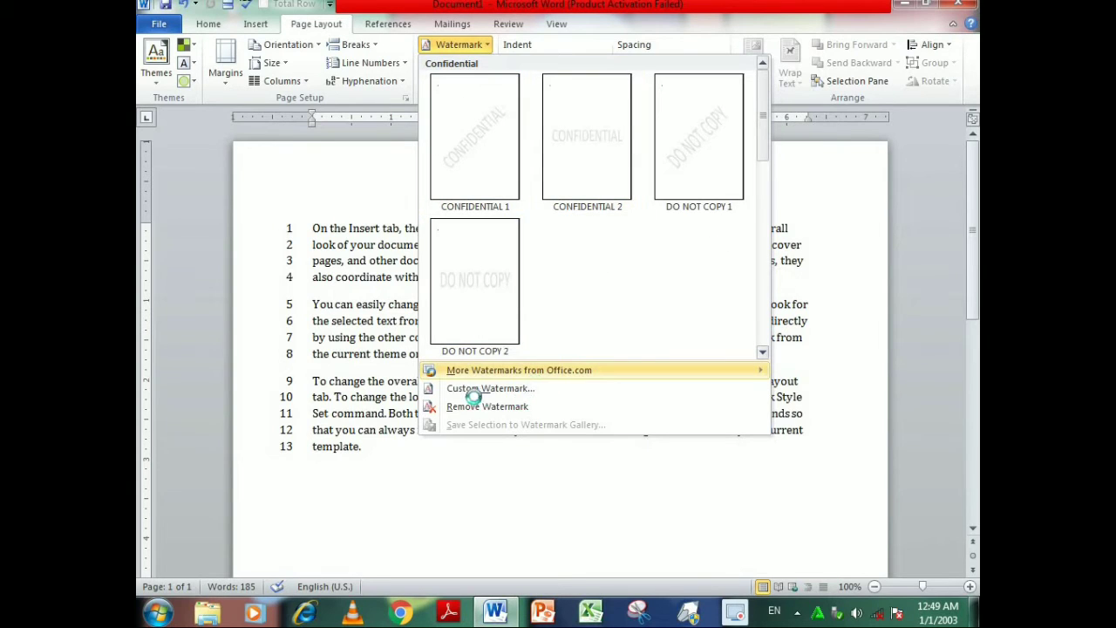
click(531, 391)
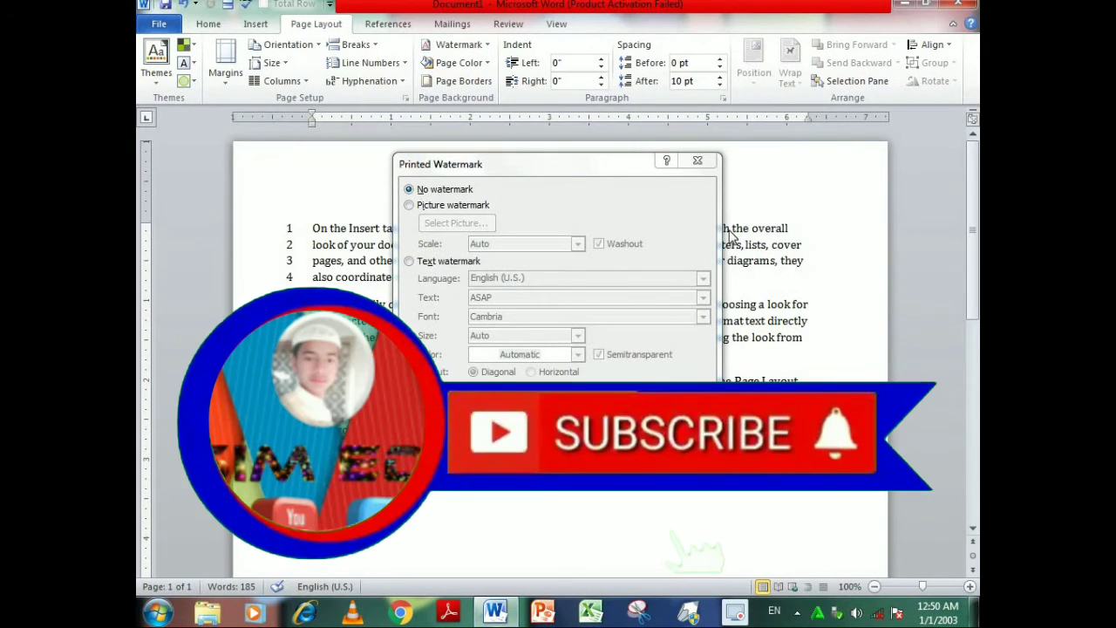
click(458, 207)
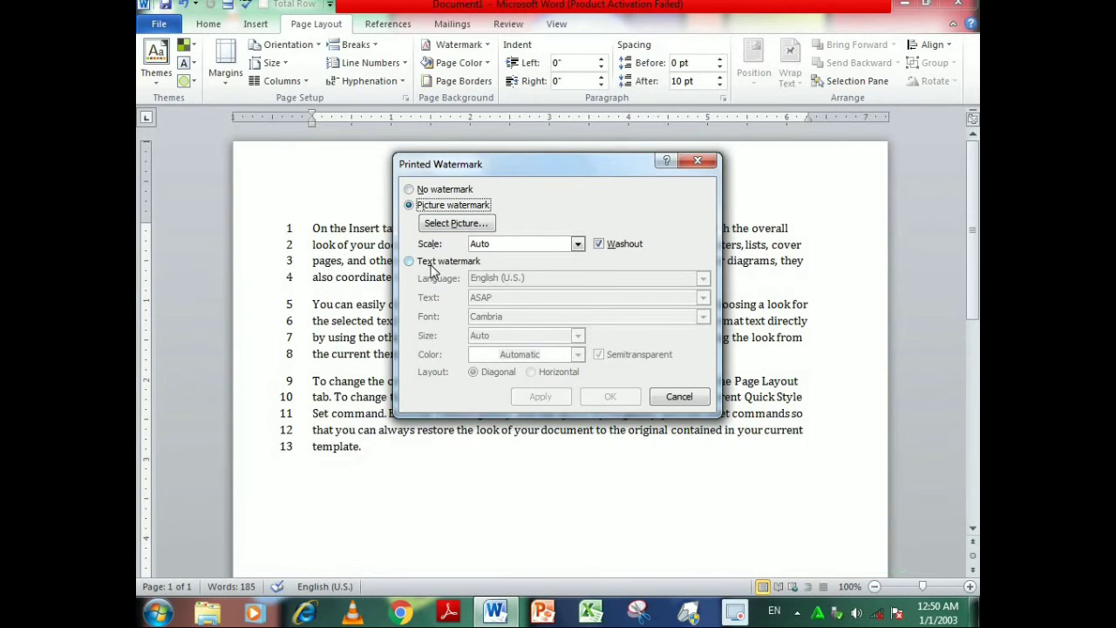
click(408, 262)
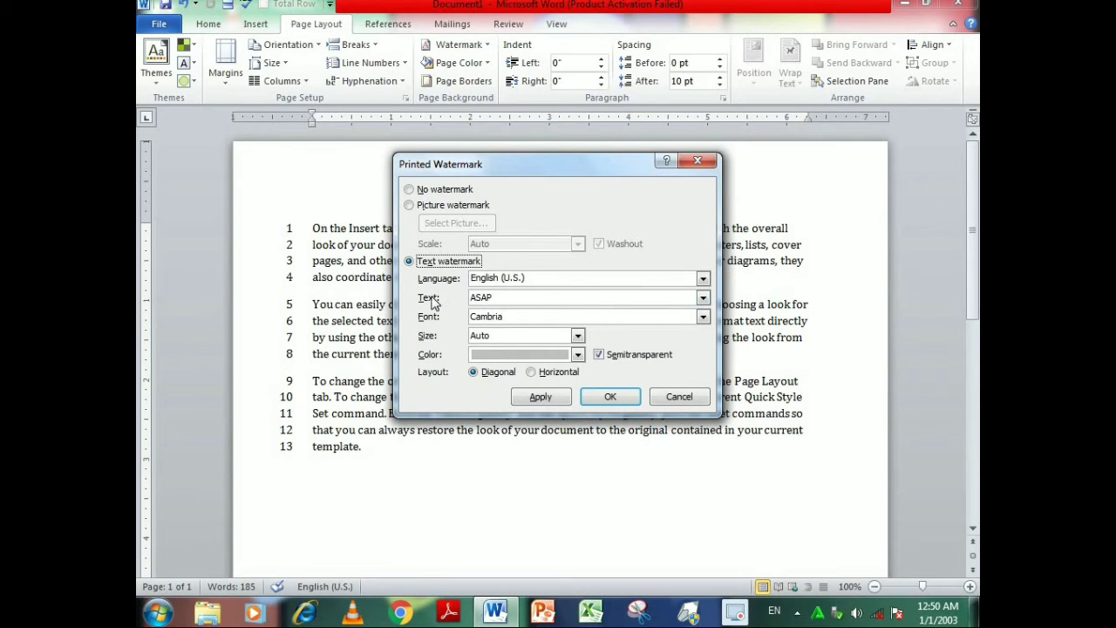
- Replace the default watermark text with "asim edits"
click(545, 298)
key(BackSpace)
key(BackSpace)
key(BackSpace)
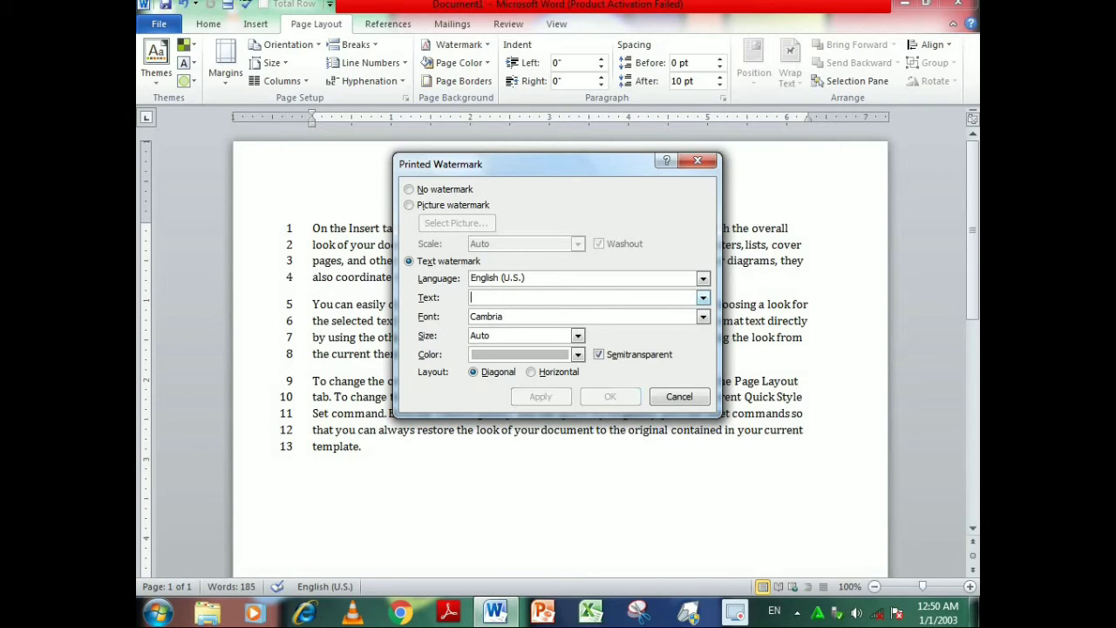
text(asim edits)
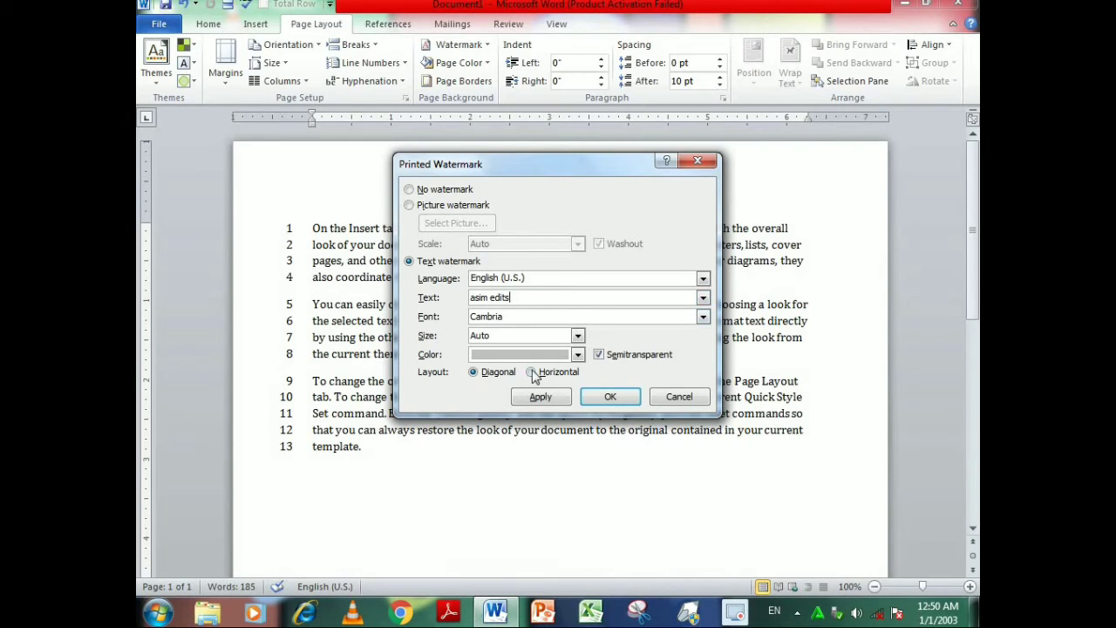
- Browse the font, size and color choices for the text watermark without changing them
click(590, 317)
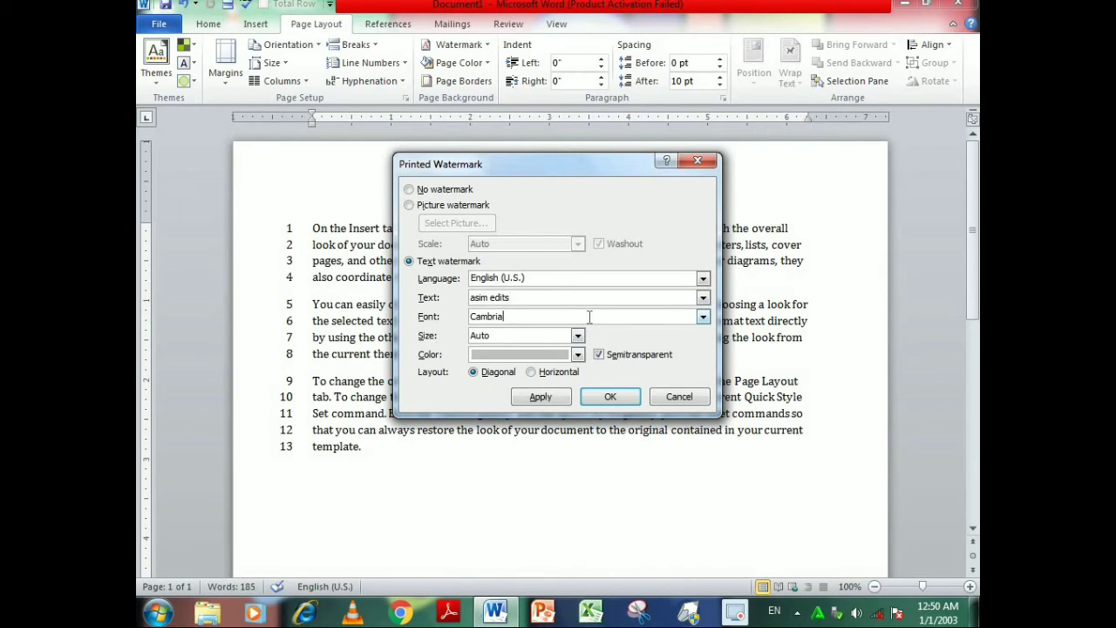
click(703, 316)
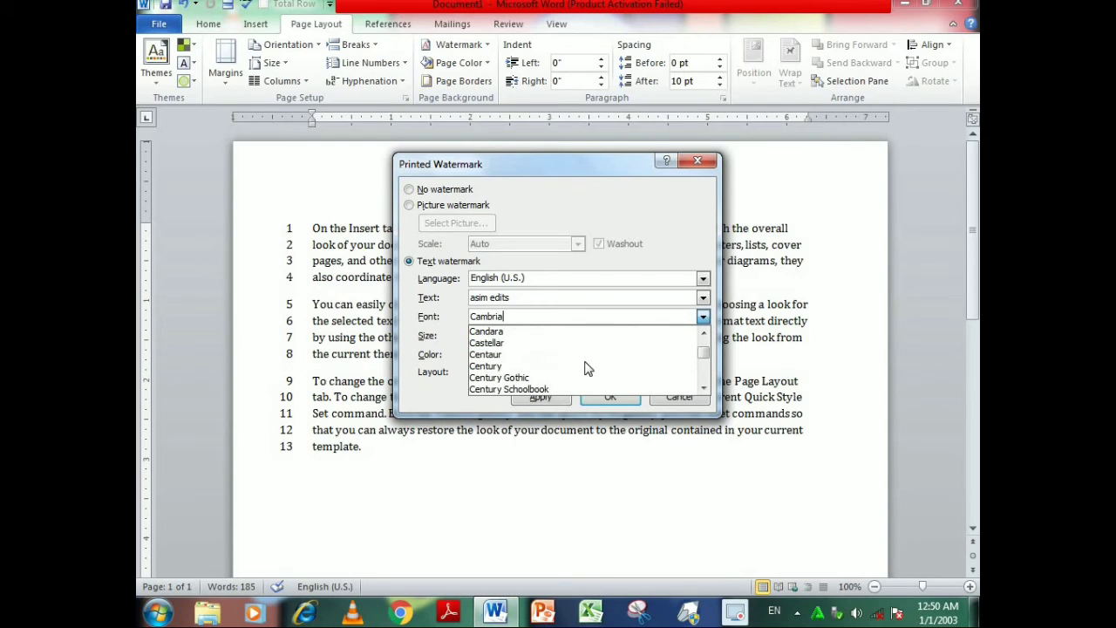
click(448, 404)
key(Tab)
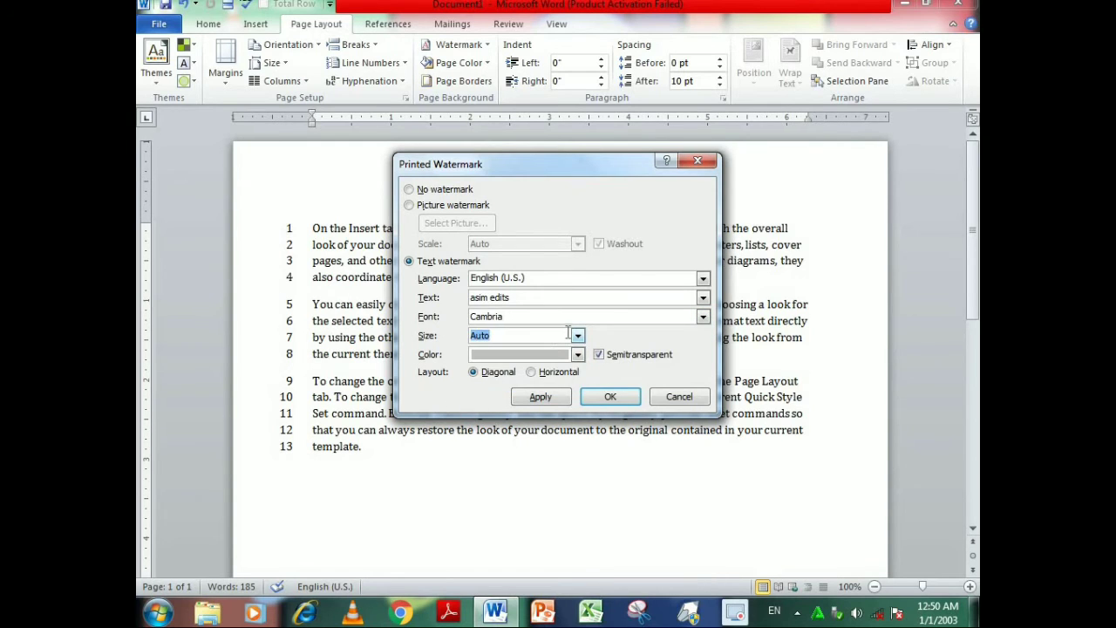
click(577, 335)
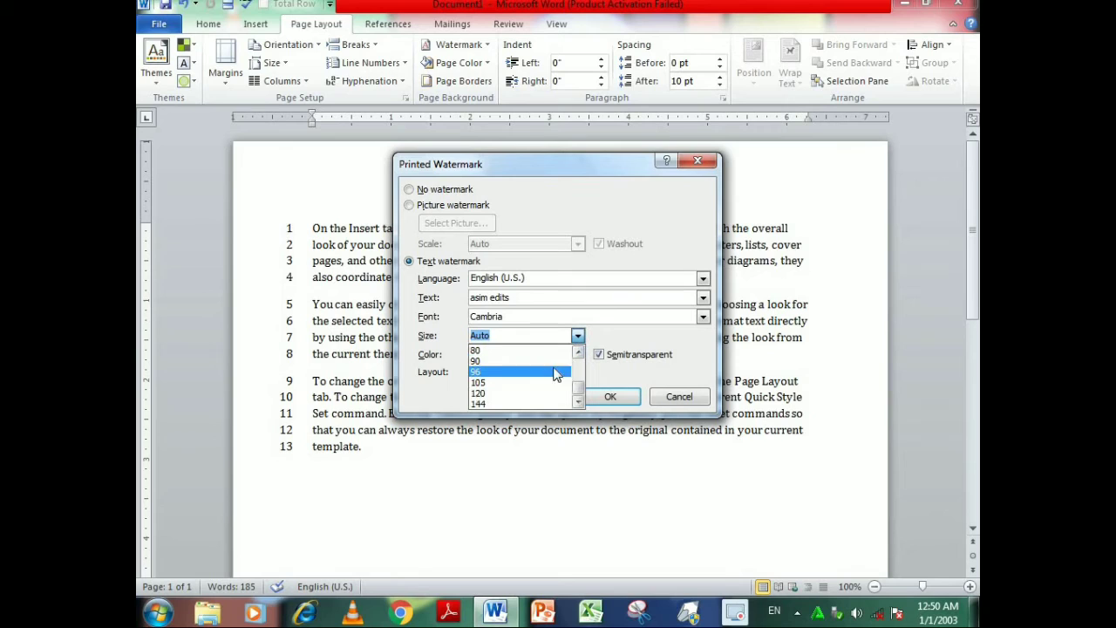
scroll(562, 353, down, 1)
click(620, 330)
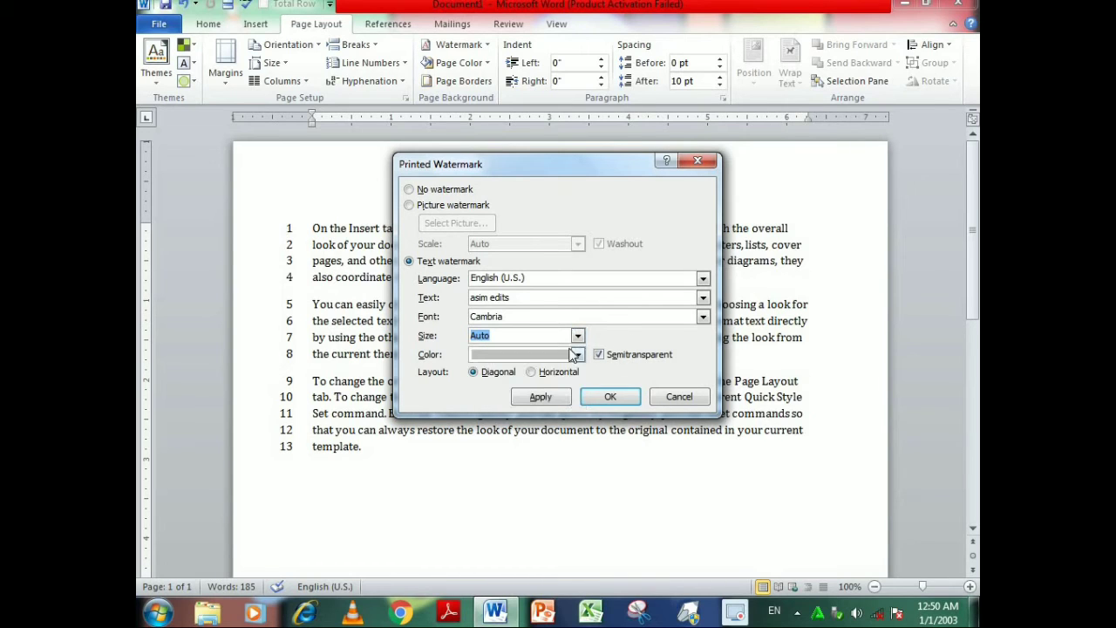
click(577, 354)
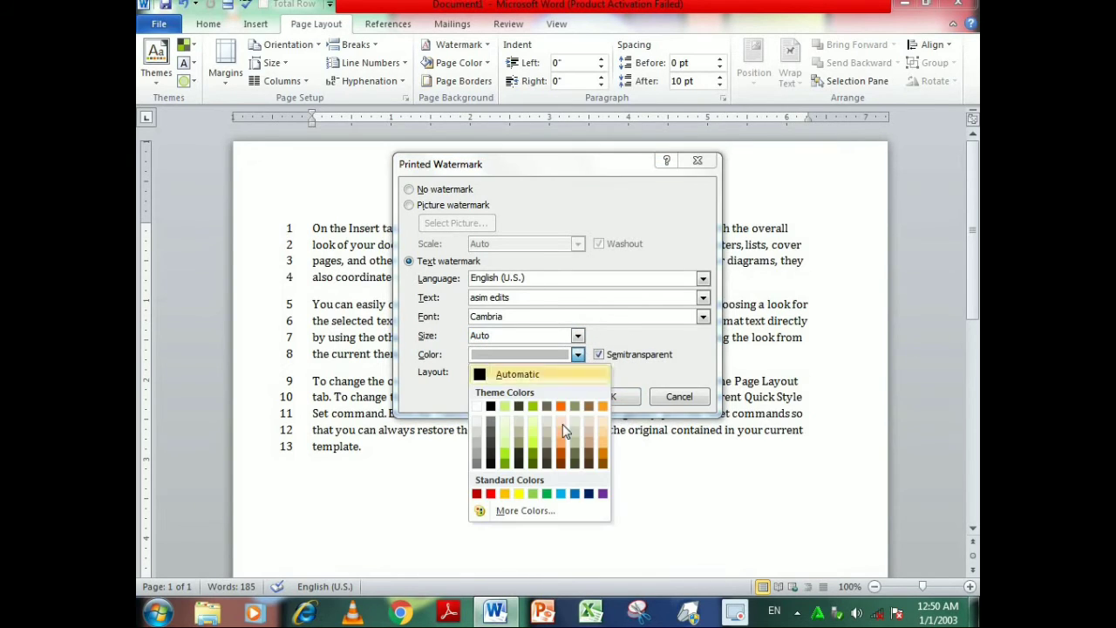
click(644, 342)
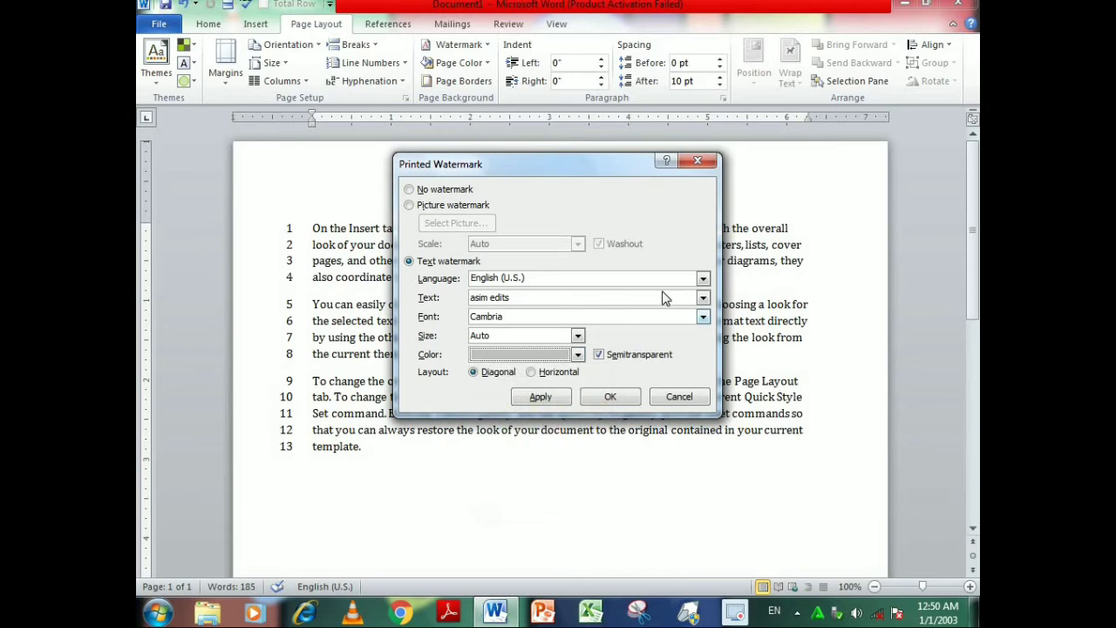
- Look through the watermark languages, keep English (U.S.), and apply a diagonal ASAP text watermark to the page
click(703, 278)
scroll(530, 349, down, 4)
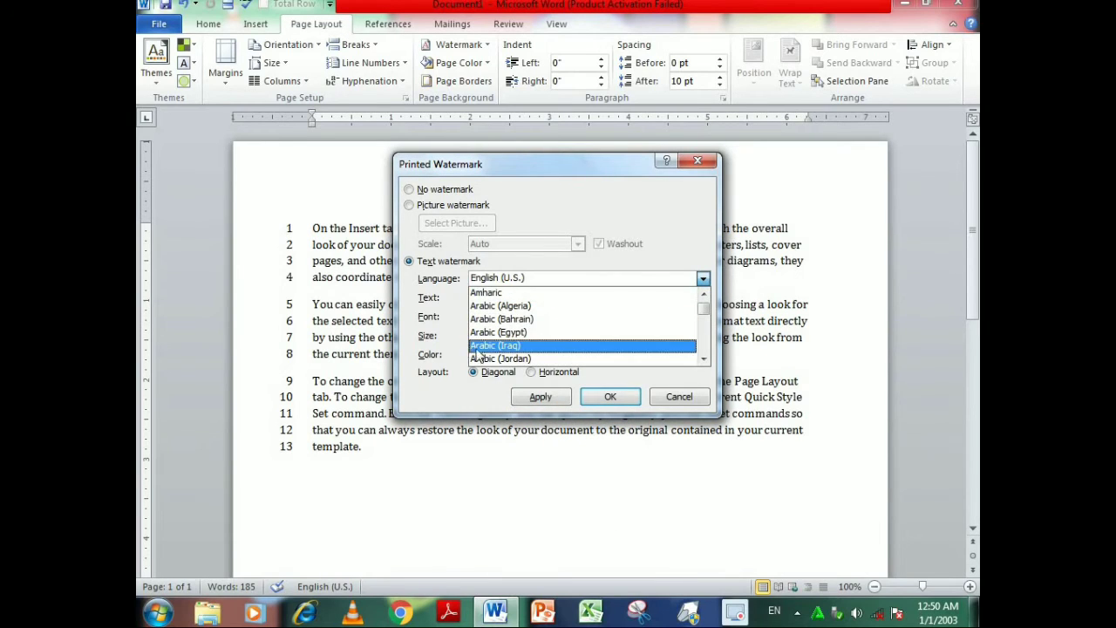
click(427, 319)
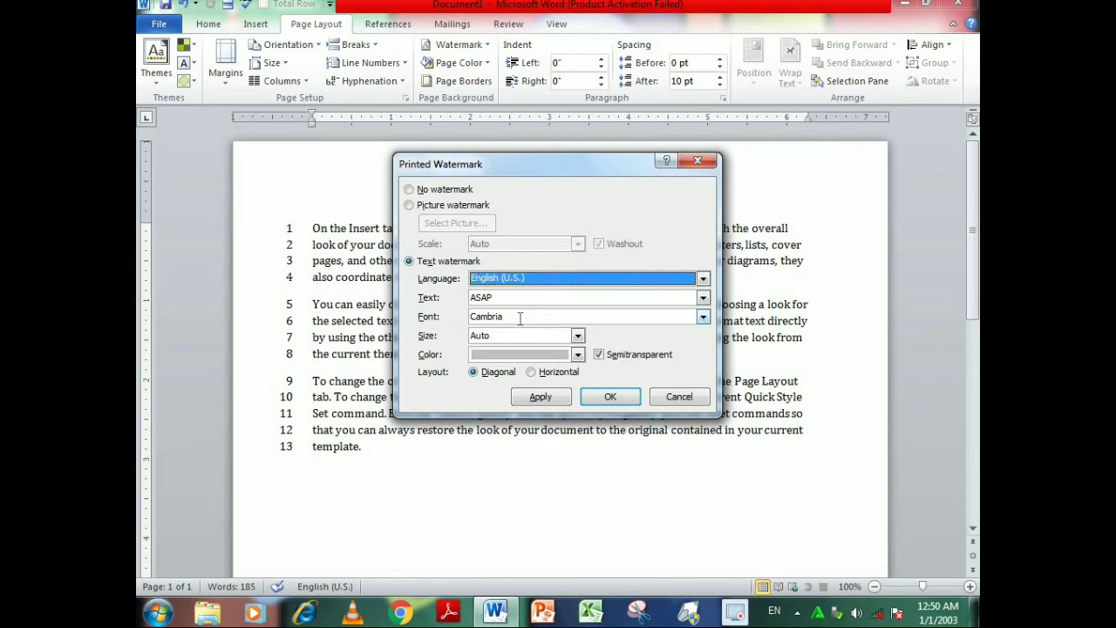
click(610, 396)
scroll(515, 446, down, 5)
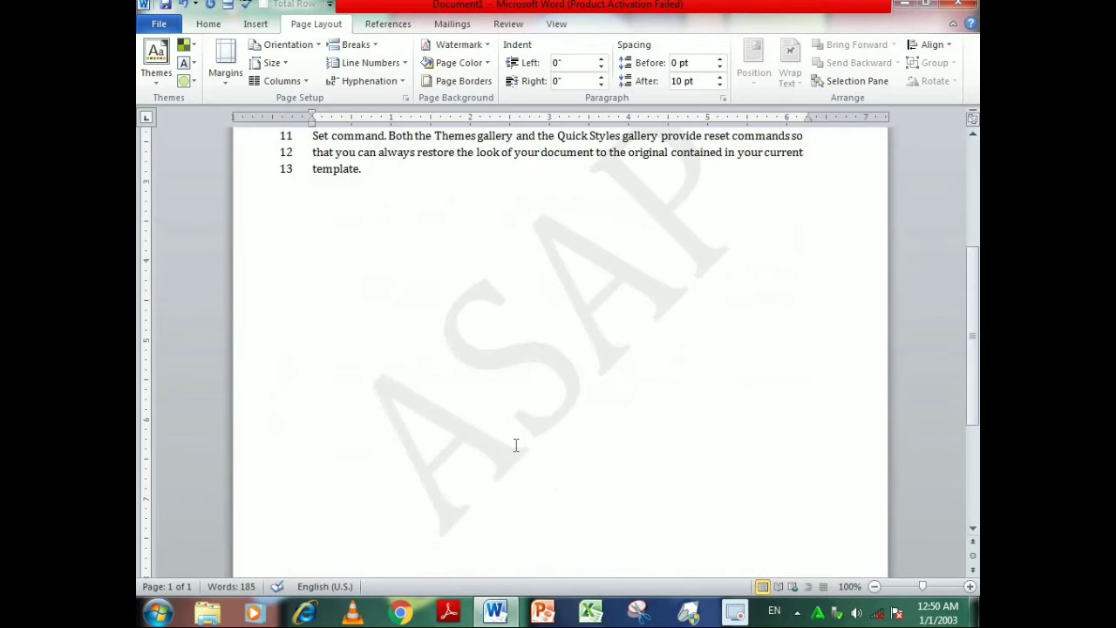
scroll(624, 305, up, 5)
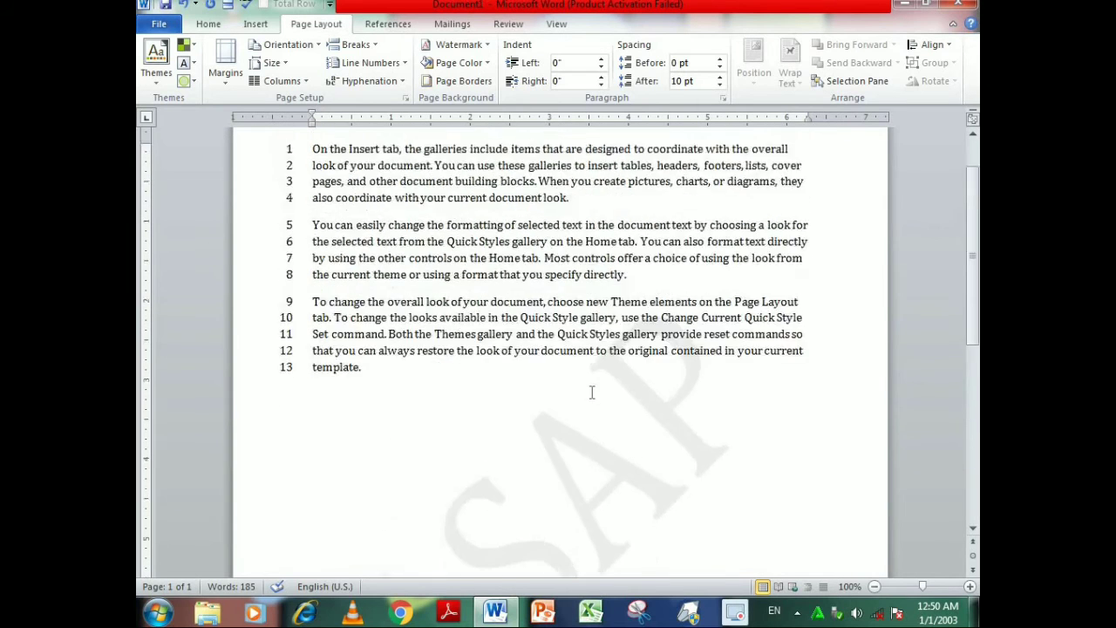
scroll(596, 415, down, 4)
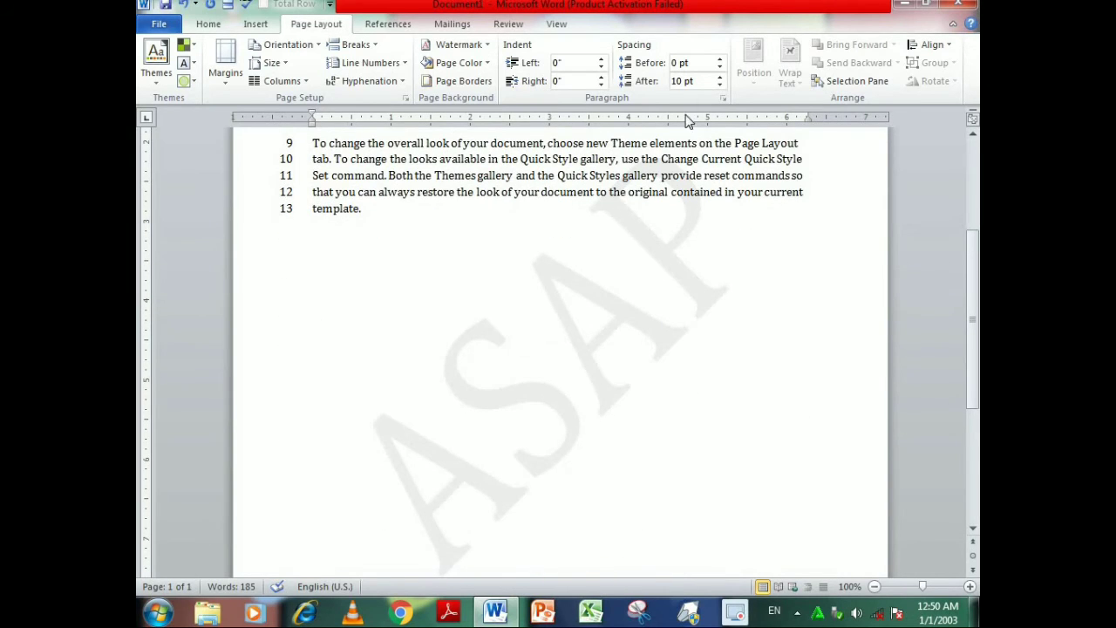
scroll(654, 244, up, 4)
scroll(653, 244, down, 4)
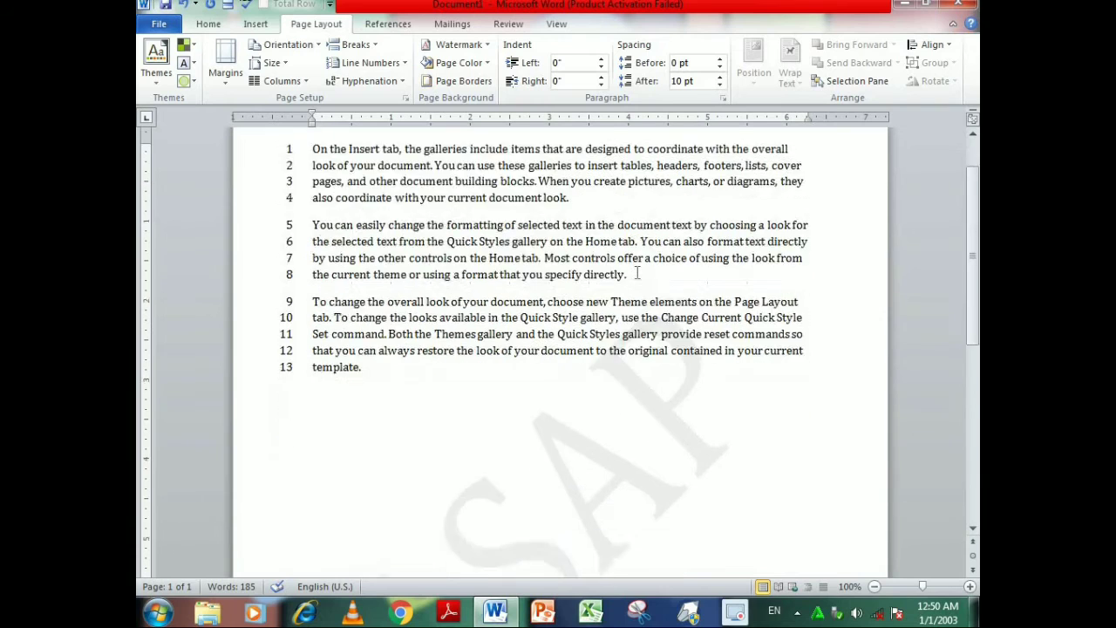
scroll(610, 262, up, 3)
scroll(463, 83, up, 1)
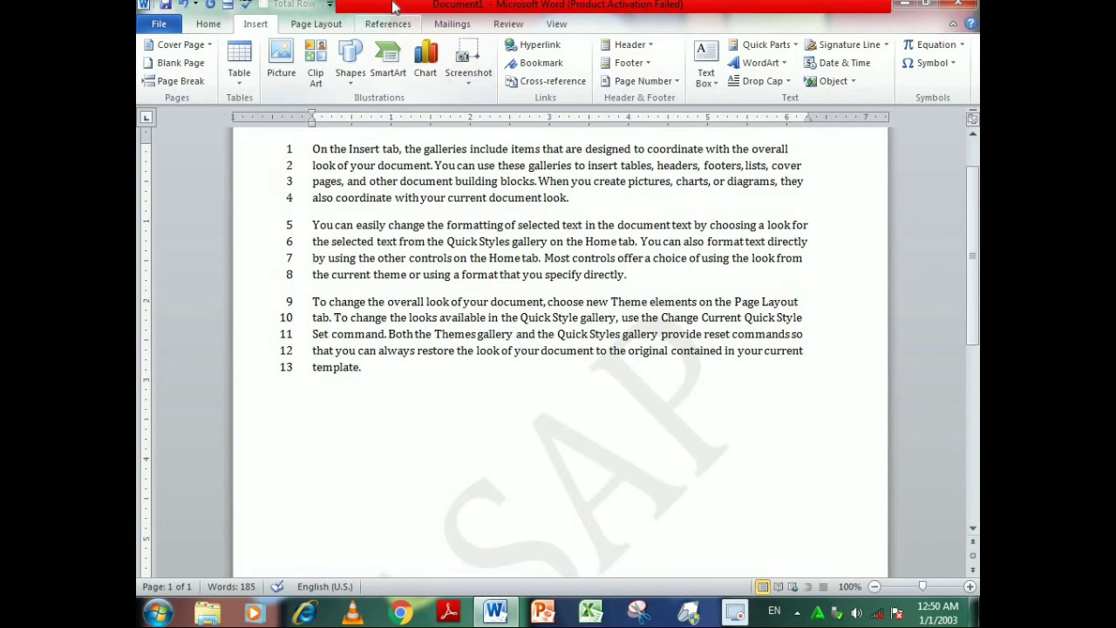
- Set the page color to the darkest shade in the fourth theme color column
click(317, 27)
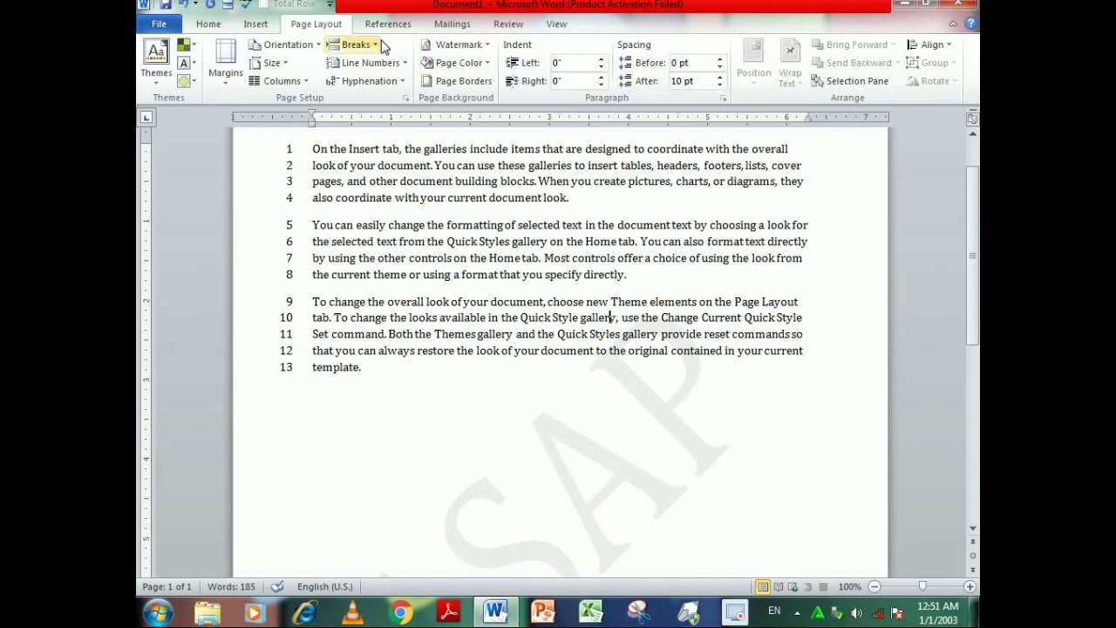
click(462, 65)
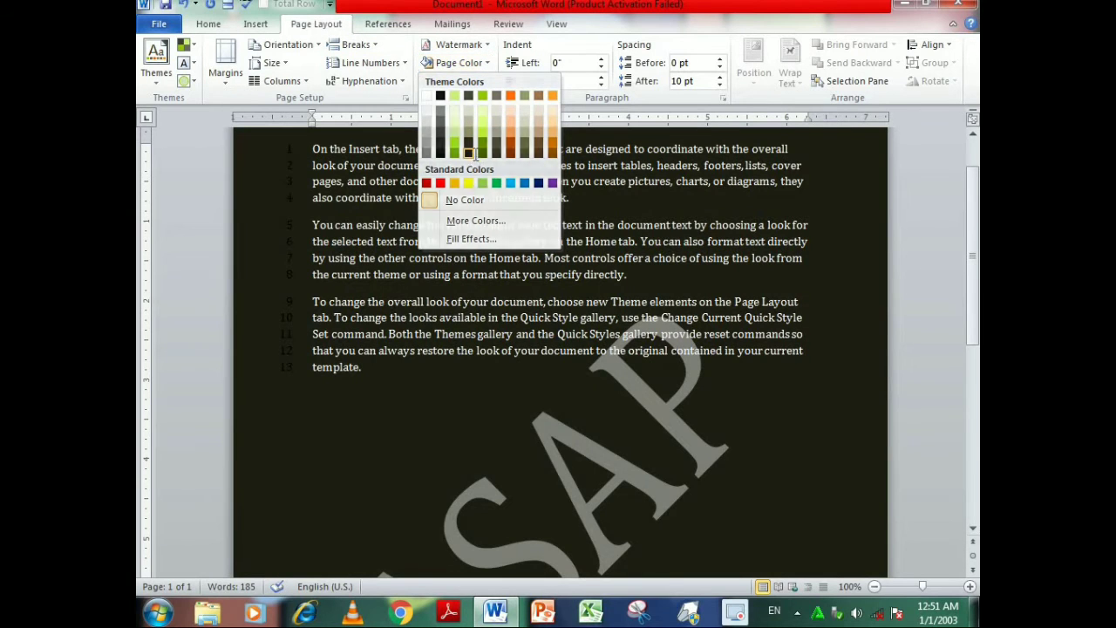
click(471, 153)
scroll(539, 299, down, 6)
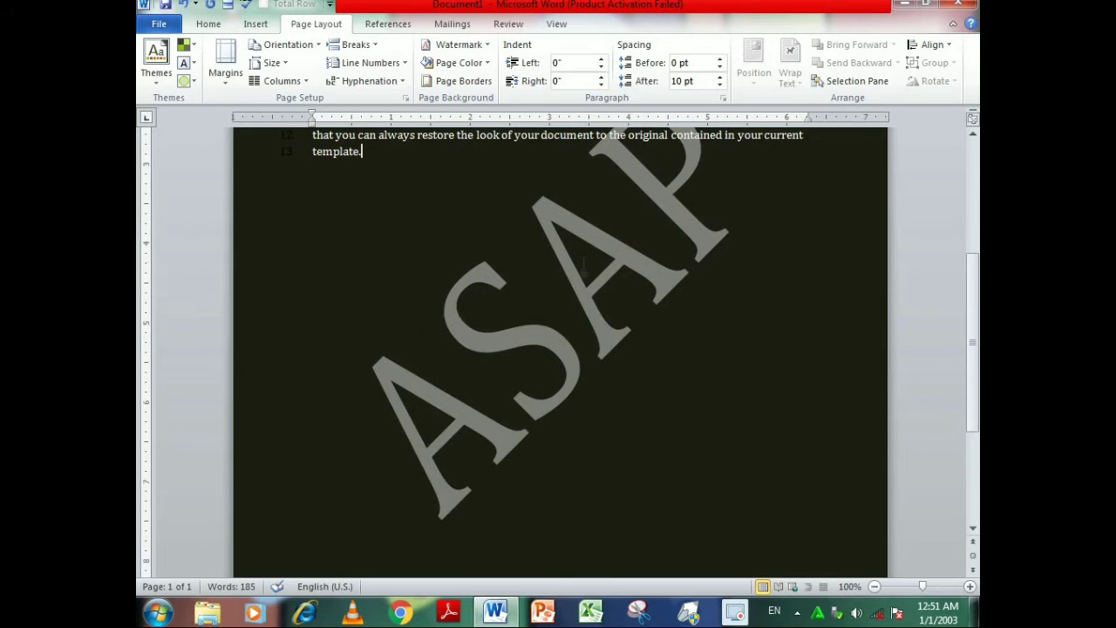
- Replace the ASAP text of the custom watermark with the author's first name and apply it to the page
click(470, 44)
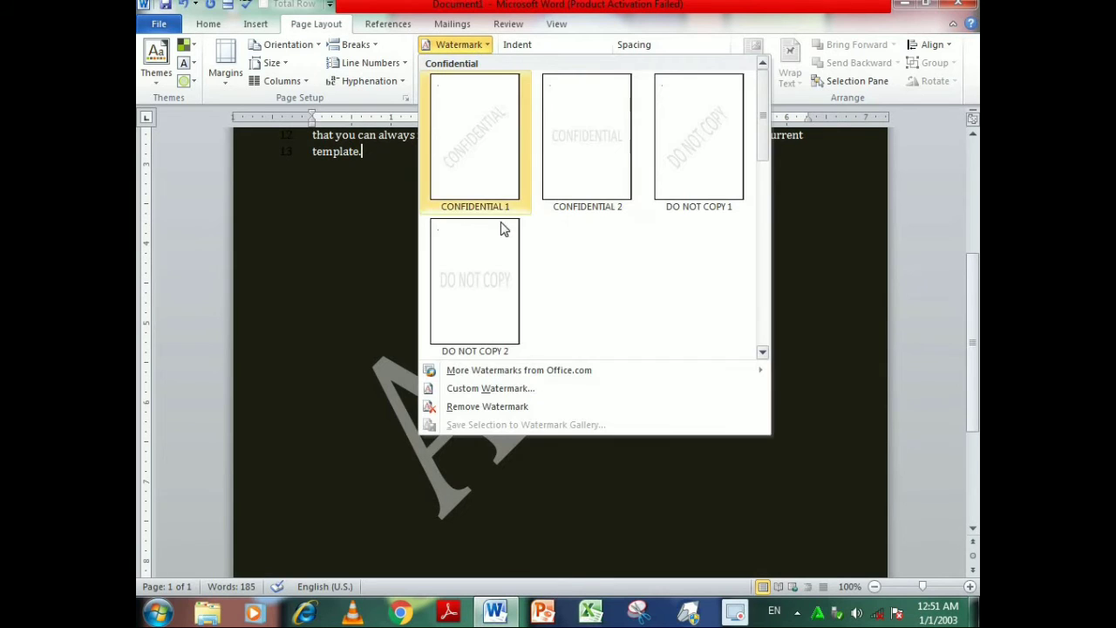
click(492, 388)
double_click(481, 296)
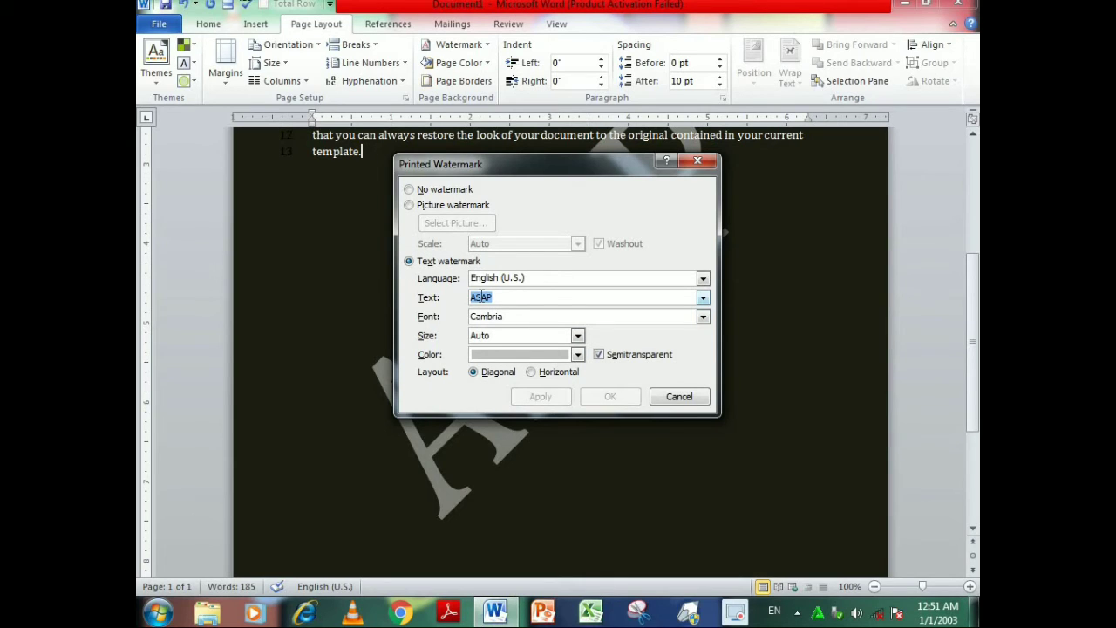
key(BackSpace)
text(asim)
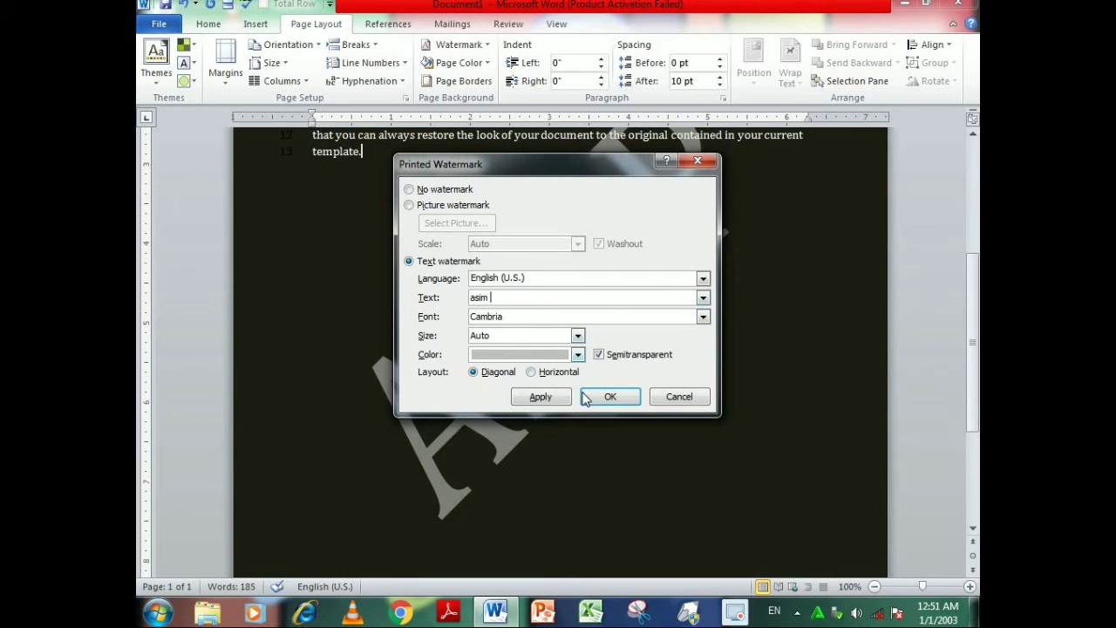
click(540, 397)
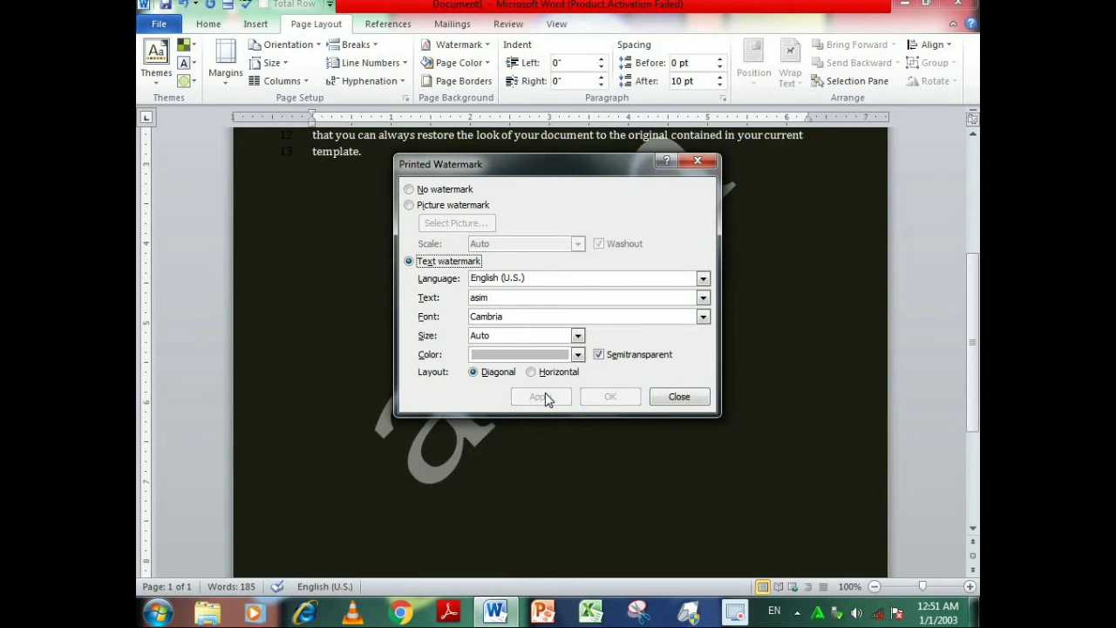
click(696, 162)
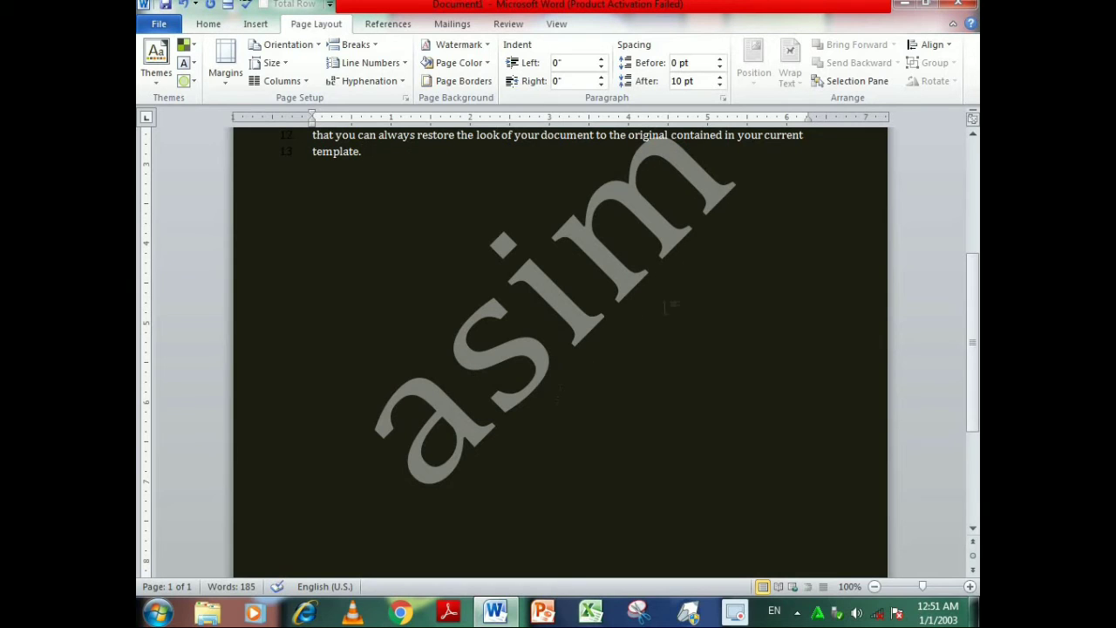
scroll(598, 434, down, 3)
scroll(598, 431, up, 4)
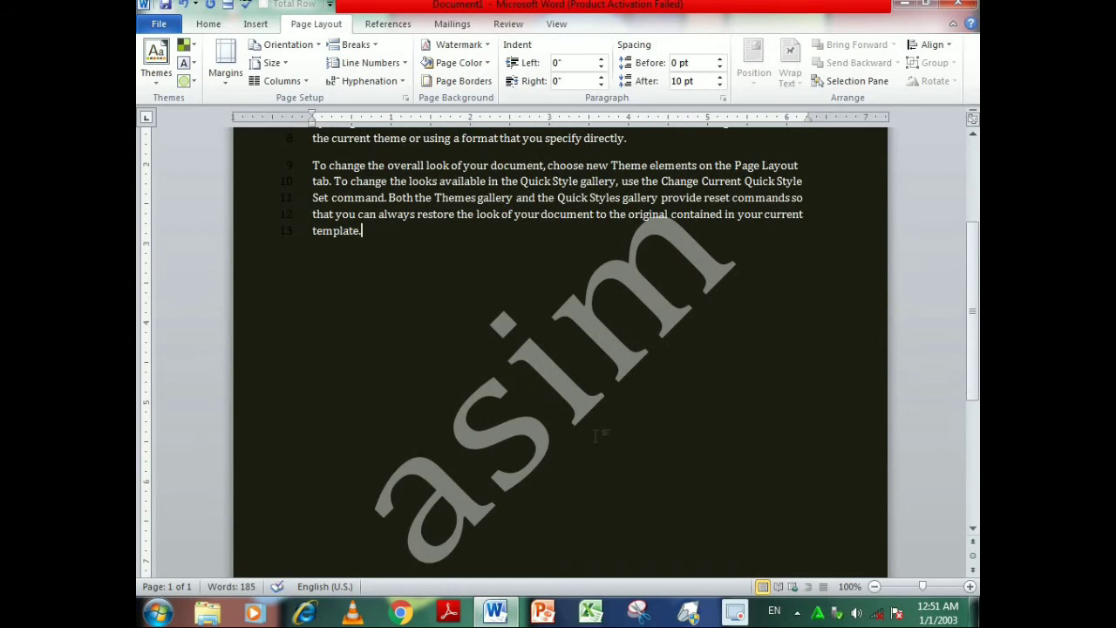
- Start a page border for the whole document and try several line styles, ending with a 3 pt thick-and-thin box border
click(469, 86)
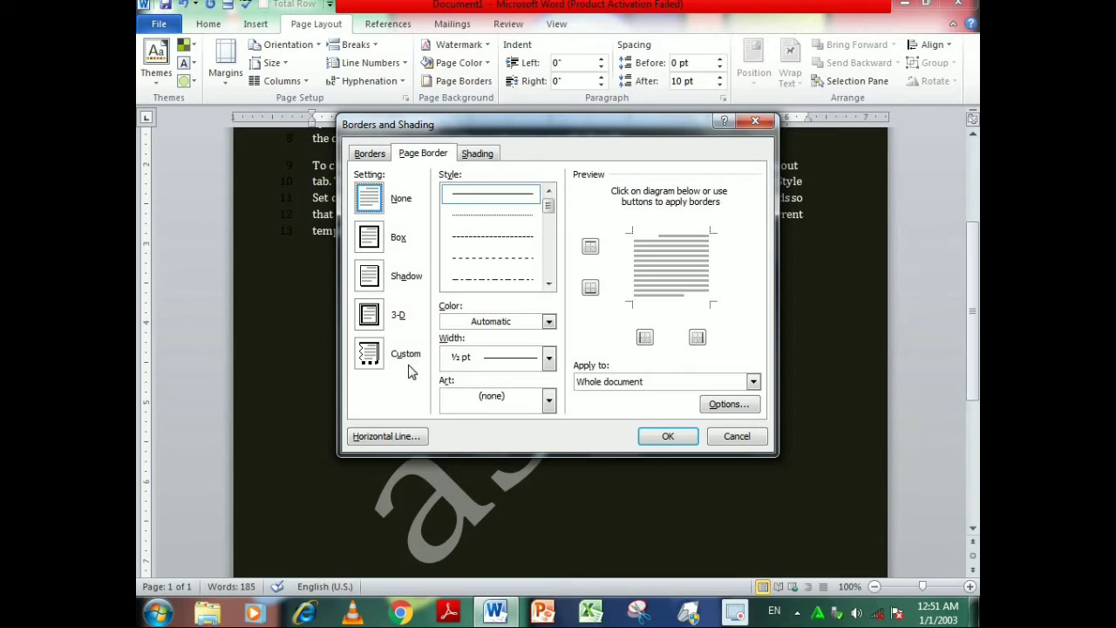
click(500, 244)
click(498, 263)
scroll(497, 263, down, 1)
click(505, 240)
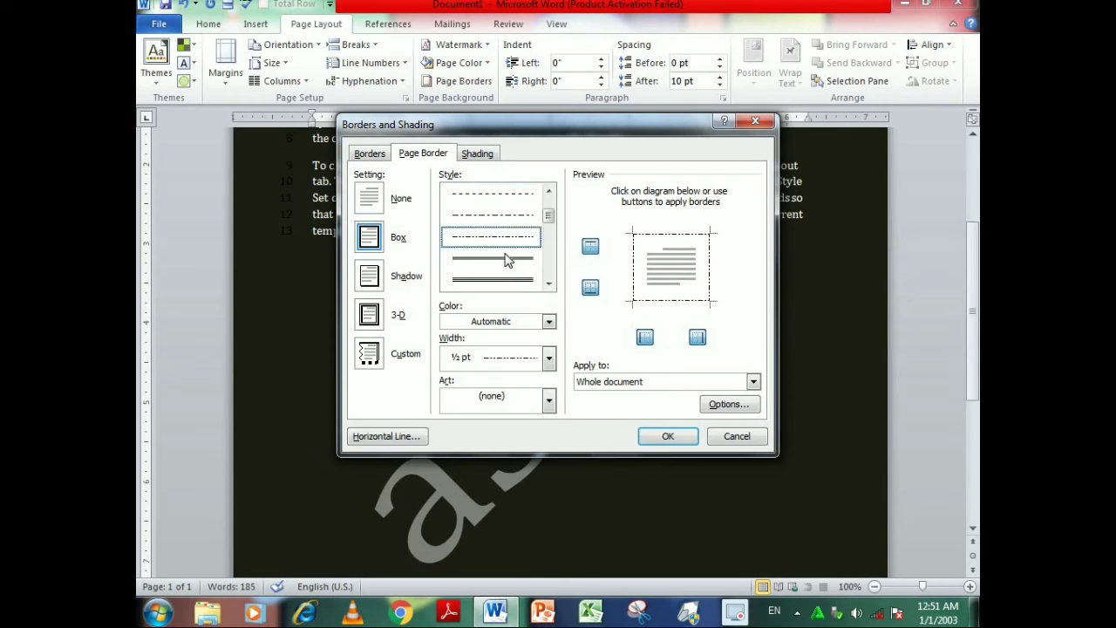
click(501, 261)
click(501, 279)
scroll(501, 279, down, 1)
click(497, 260)
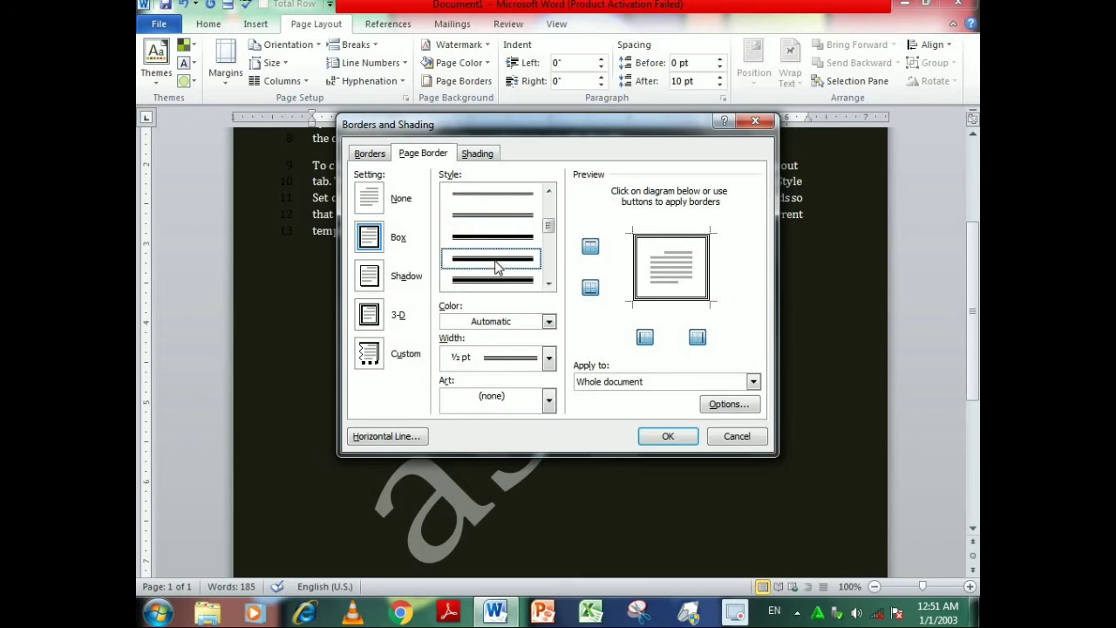
click(494, 280)
scroll(494, 283, down, 1)
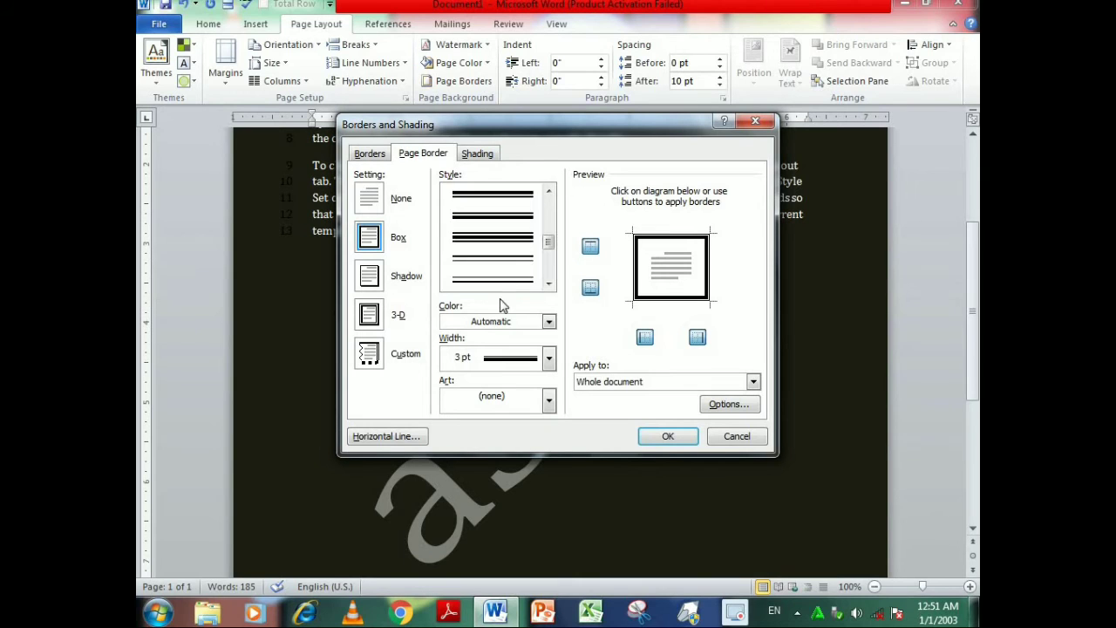
- Give the page border a near-black theme color and a width of 1 ½ pt
click(547, 322)
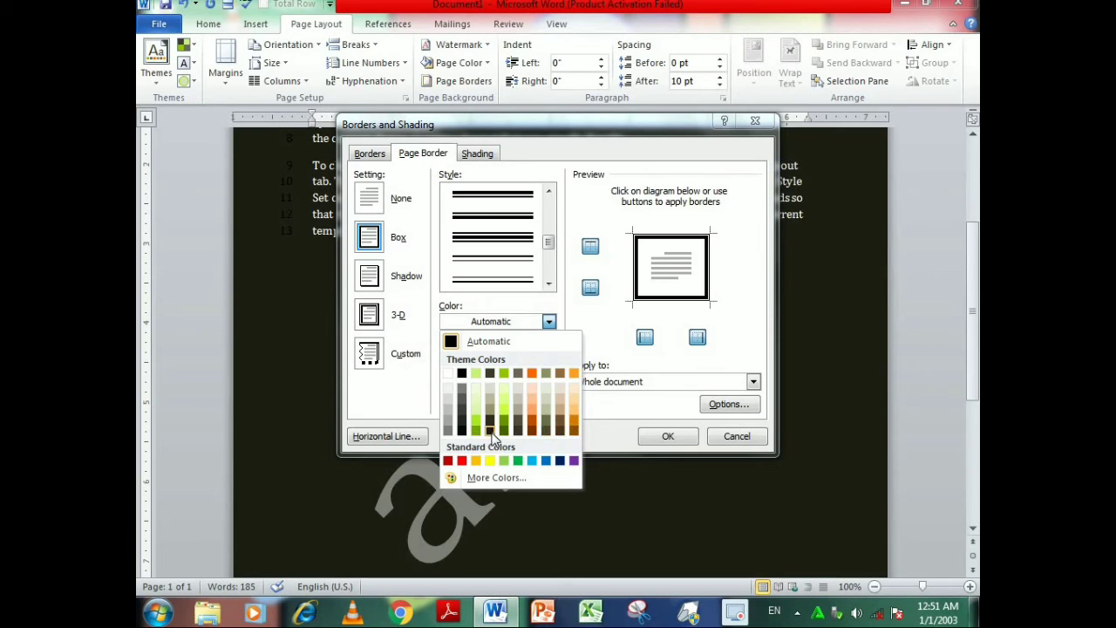
click(462, 428)
click(549, 359)
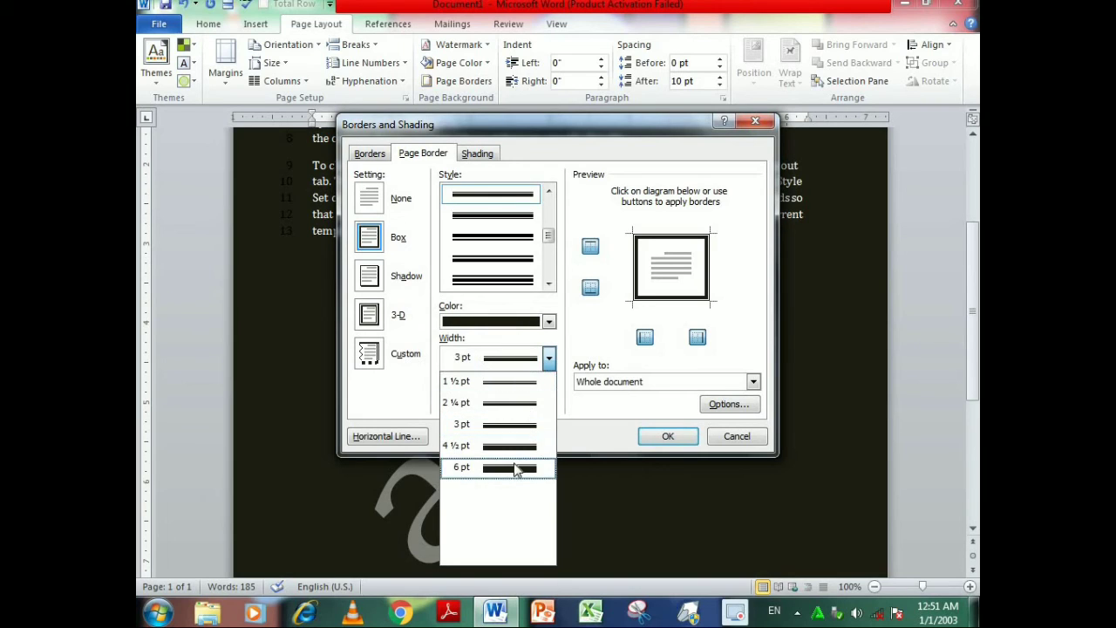
click(495, 381)
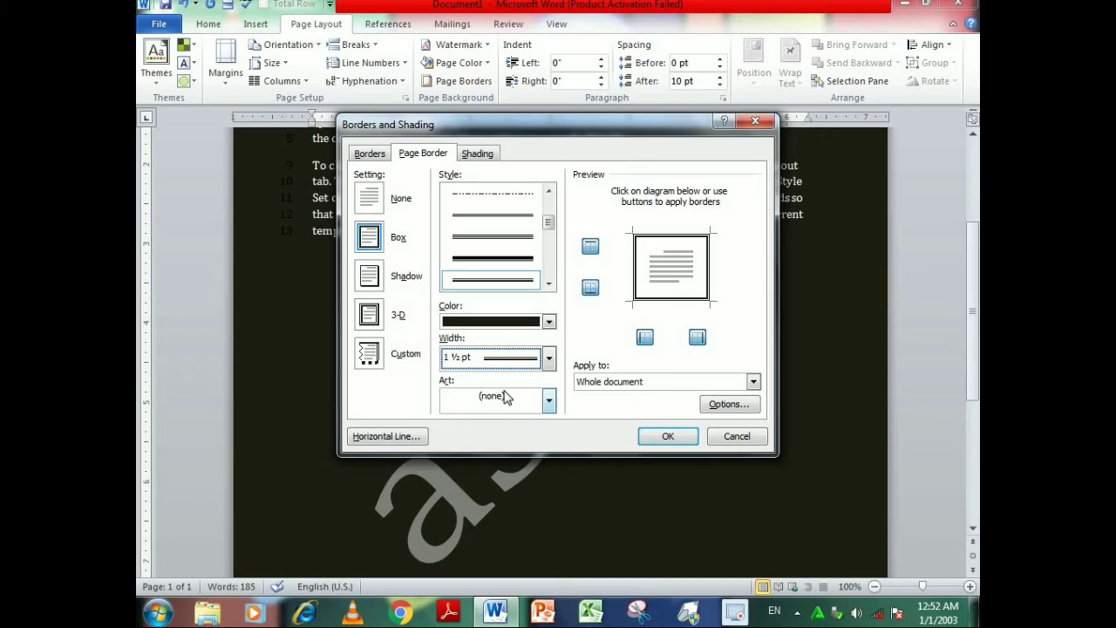
- Choose the gold star art for the page border and remove its top and bottom sides
click(547, 402)
scroll(507, 499, down, 2)
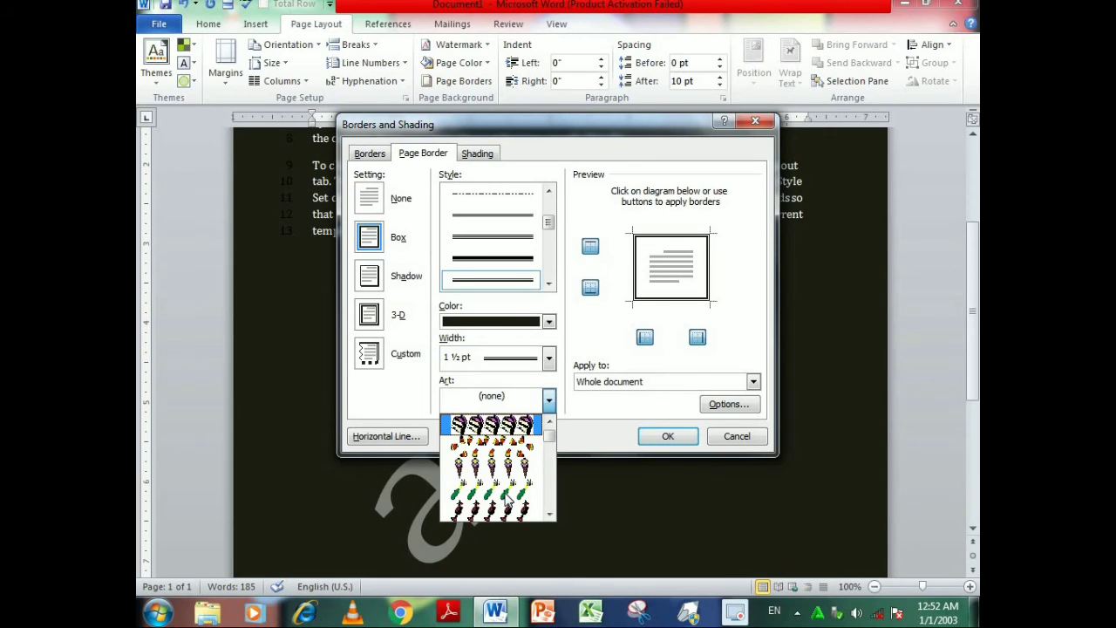
scroll(507, 504, down, 6)
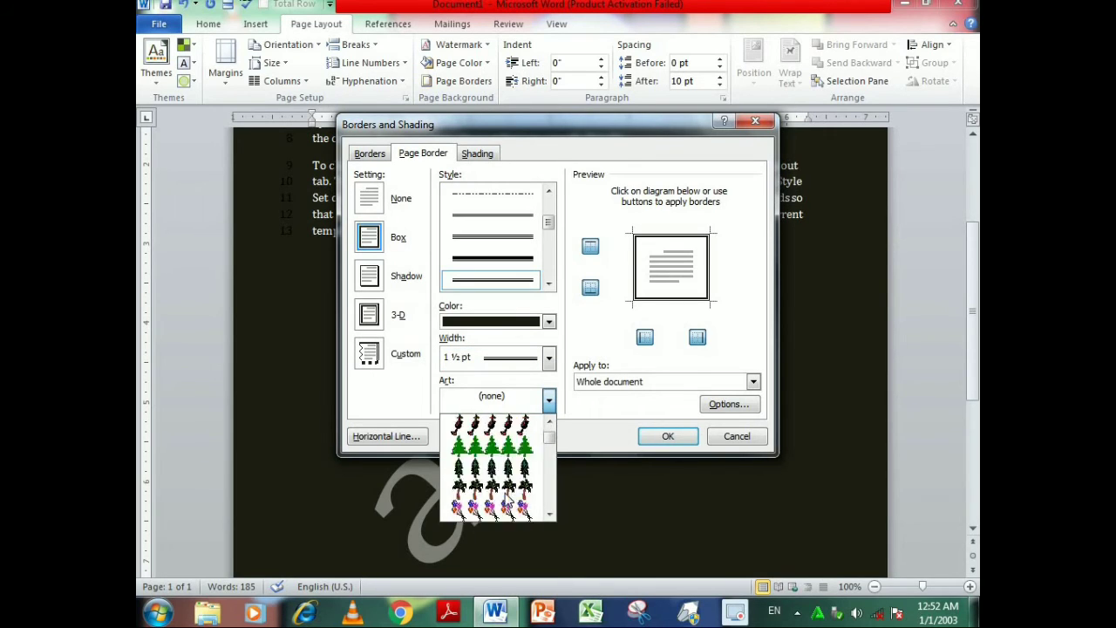
scroll(507, 500, down, 4)
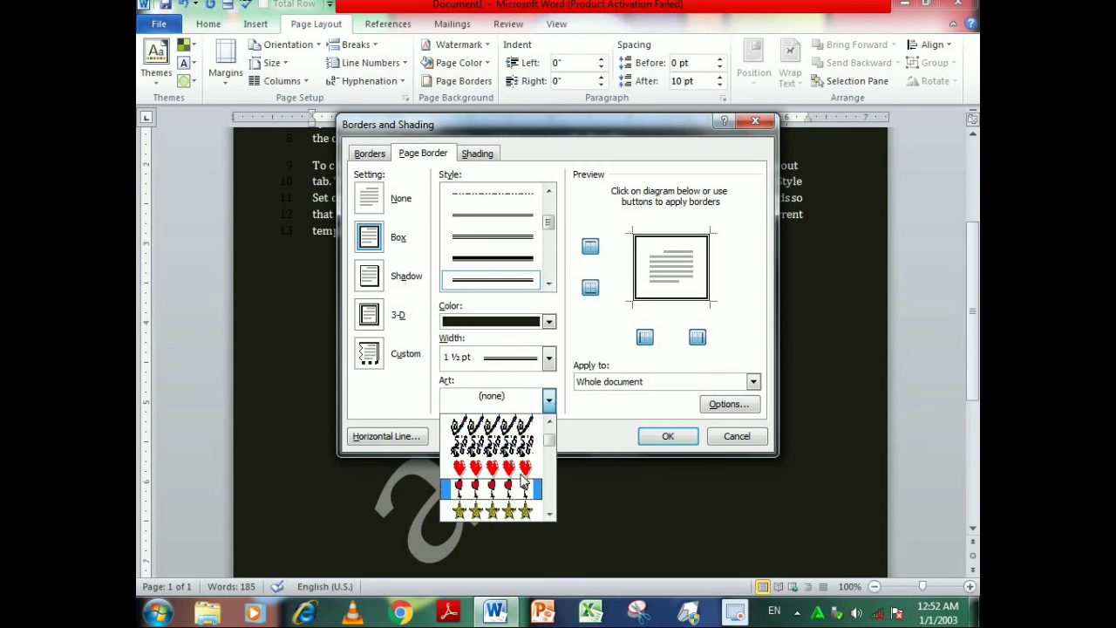
scroll(508, 498, down, 1)
click(504, 496)
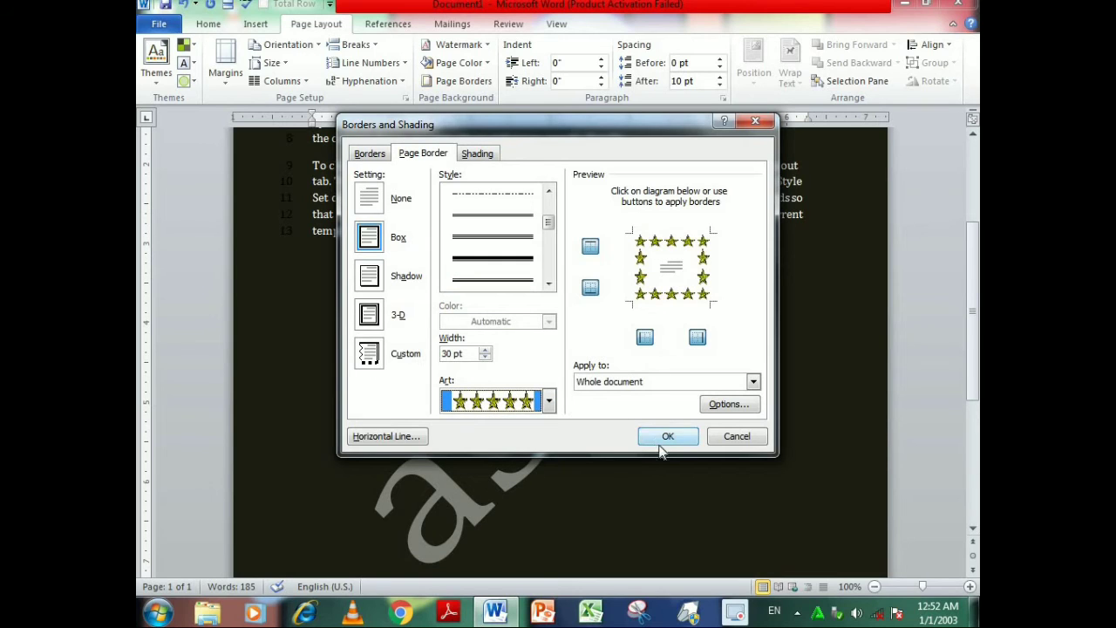
click(591, 248)
click(590, 287)
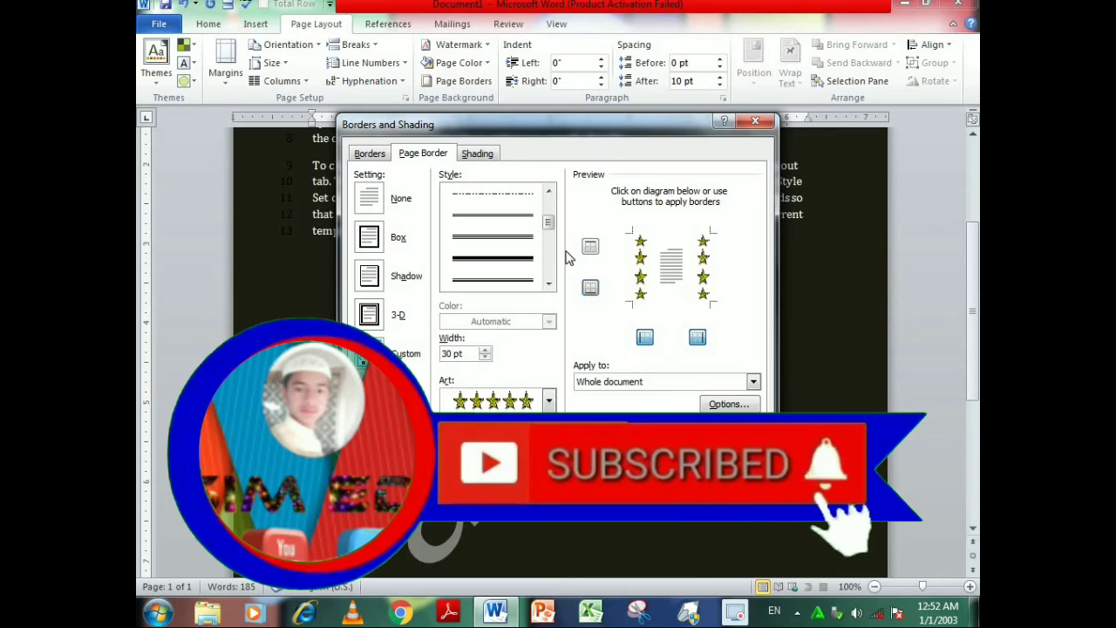
- Restore the top and bottom sides of the star page border and apply it to the whole document
click(591, 248)
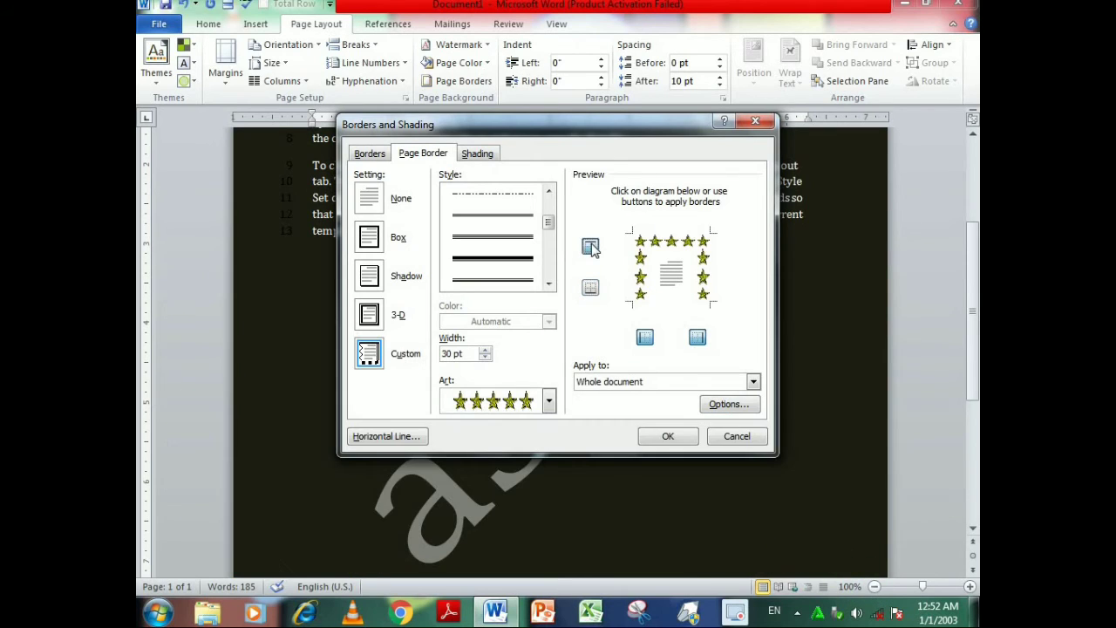
click(590, 288)
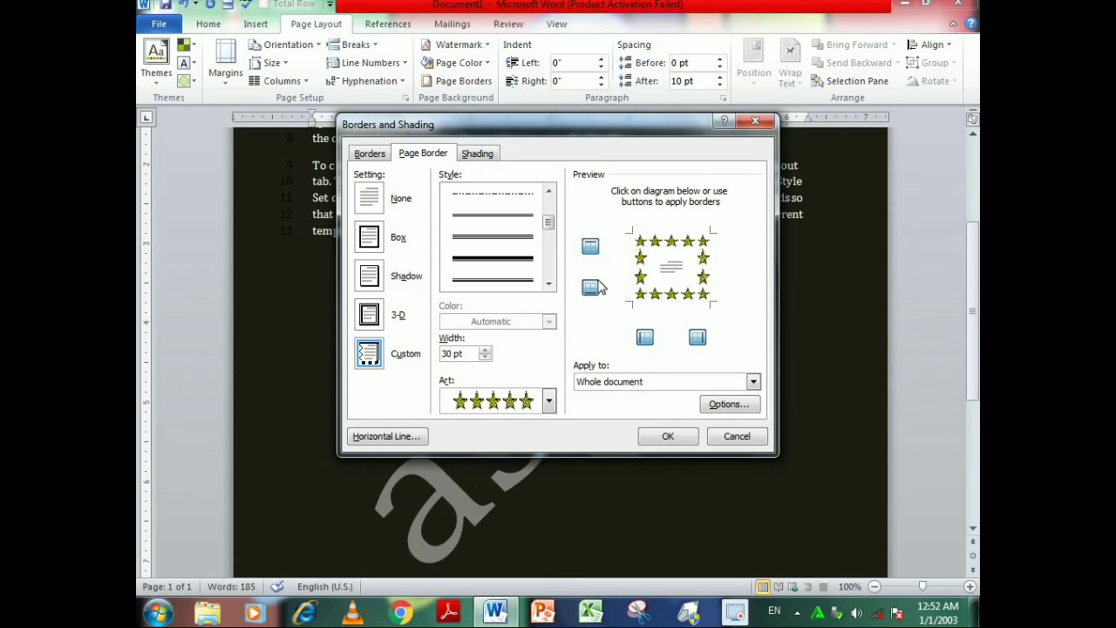
click(667, 437)
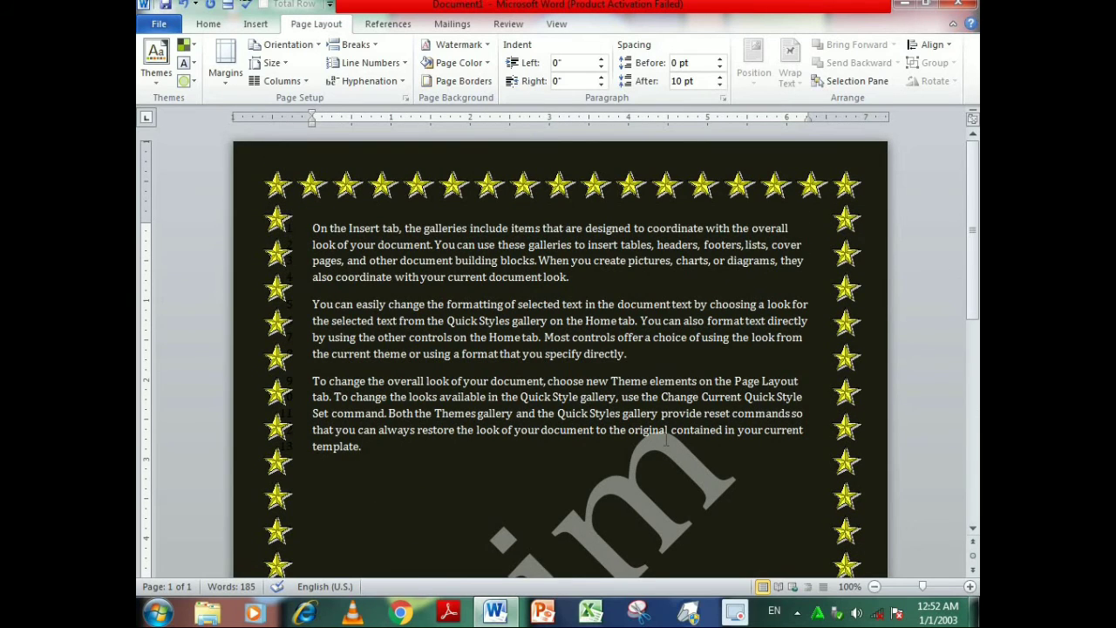
scroll(792, 473, down, 1)
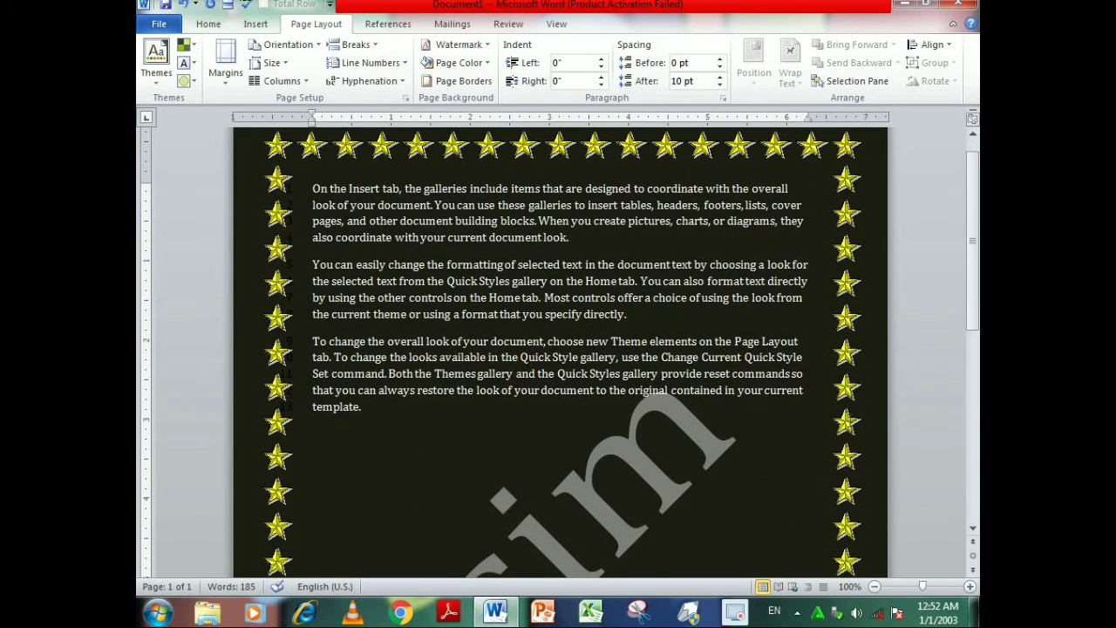
scroll(557, 349, down, 10)
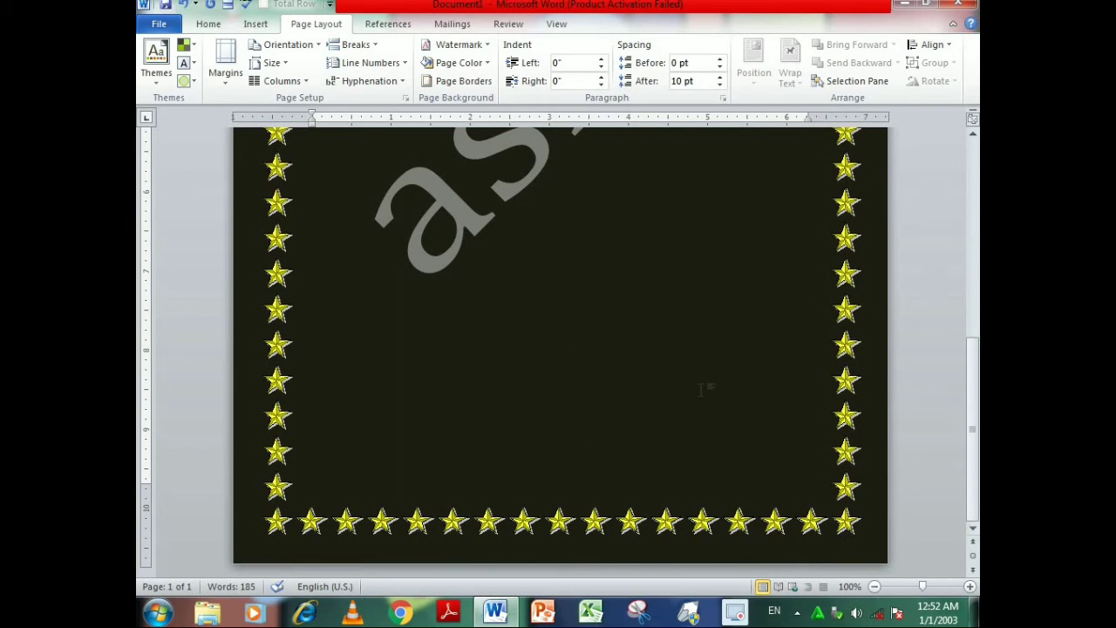
scroll(705, 393, up, 10)
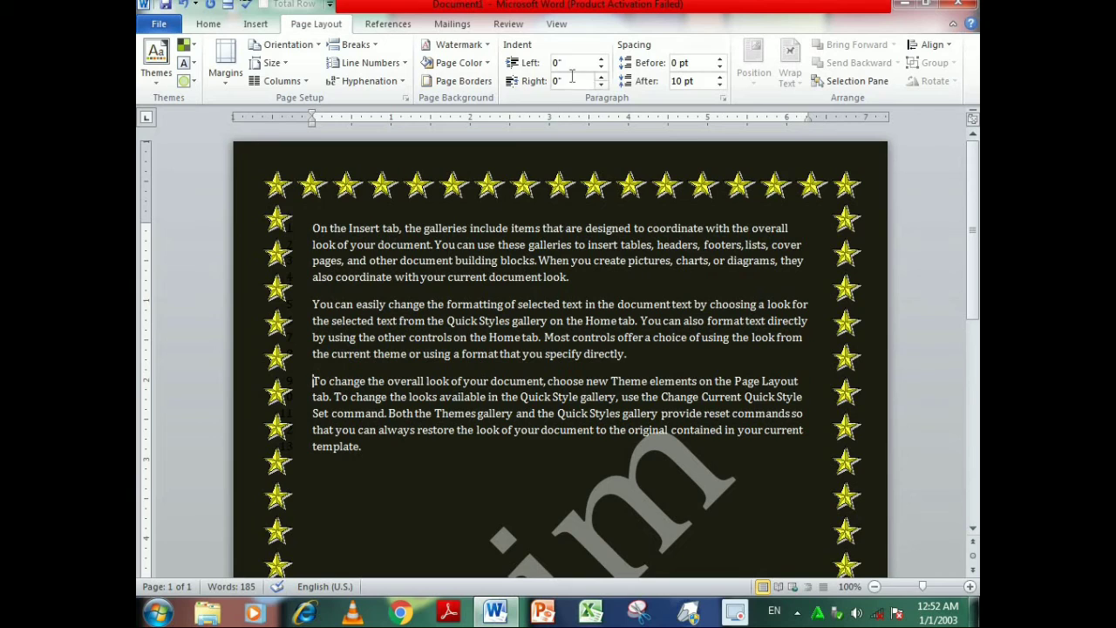
- Set the left indent of the third paragraph to 0.6"
click(601, 59)
click(601, 59)
click(600, 58)
click(601, 58)
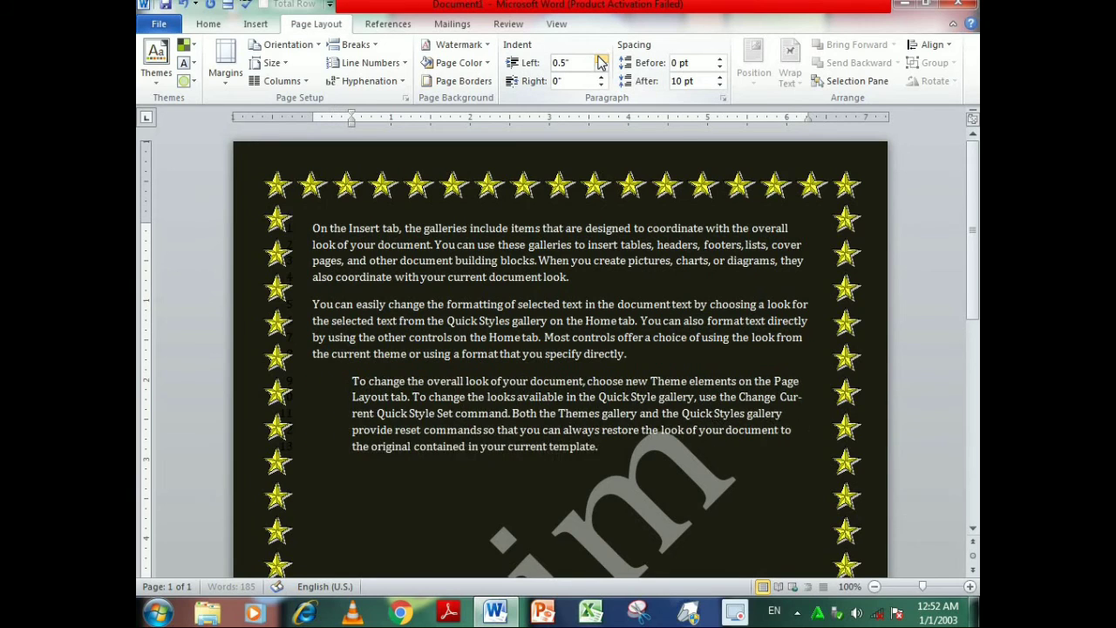
click(601, 58)
click(600, 59)
click(601, 58)
click(600, 58)
click(601, 58)
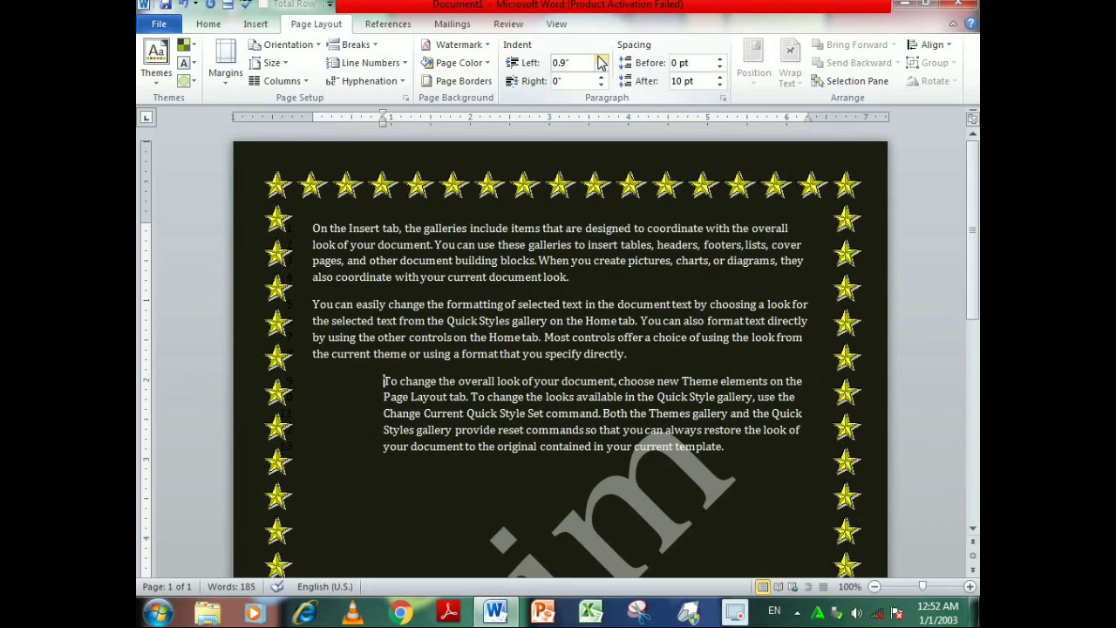
click(601, 67)
click(600, 67)
click(600, 68)
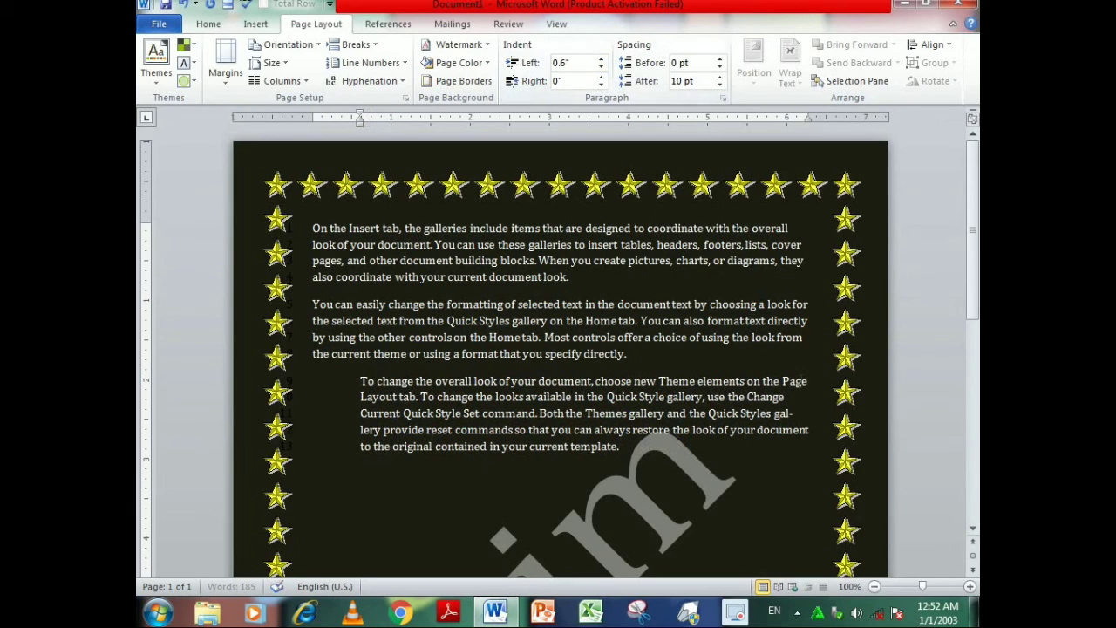
- Set the right indent of the third paragraph to 0.8"
click(601, 77)
click(600, 77)
click(600, 77)
click(600, 77)
click(601, 77)
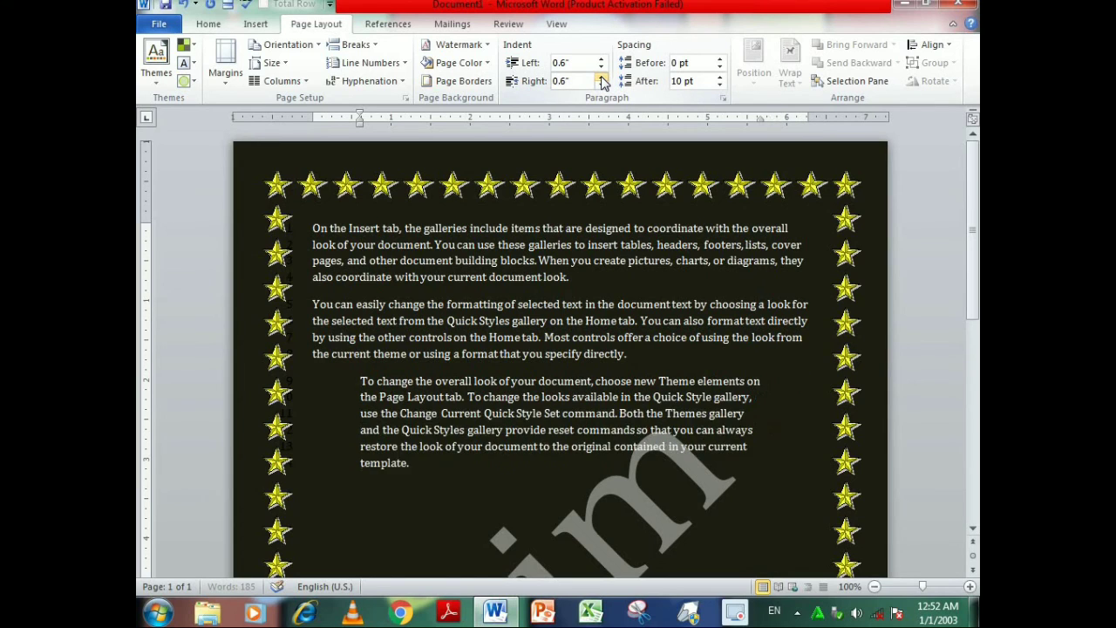
click(600, 77)
click(600, 77)
click(601, 76)
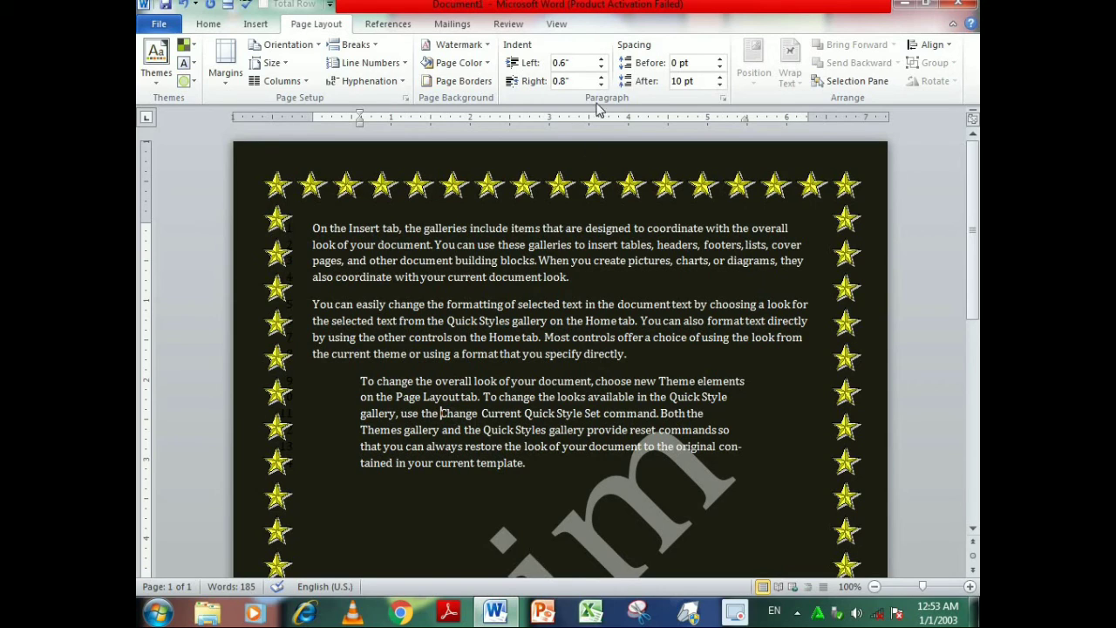
- Try a spacing of 60 pt before the third paragraph
click(720, 59)
click(720, 59)
click(720, 59)
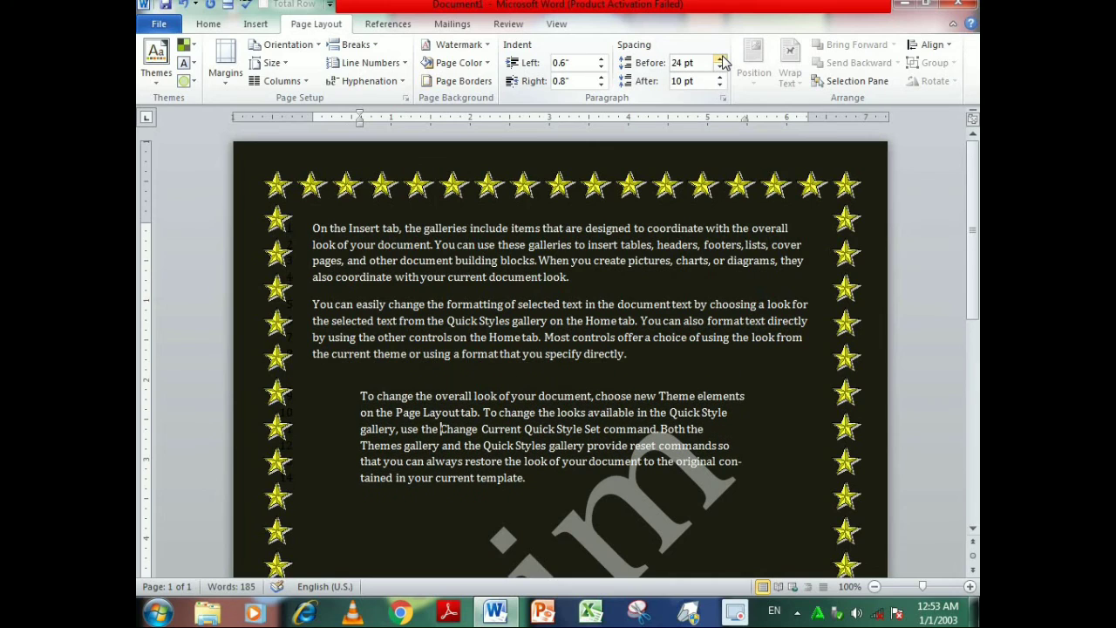
click(720, 59)
click(720, 58)
click(720, 59)
click(720, 58)
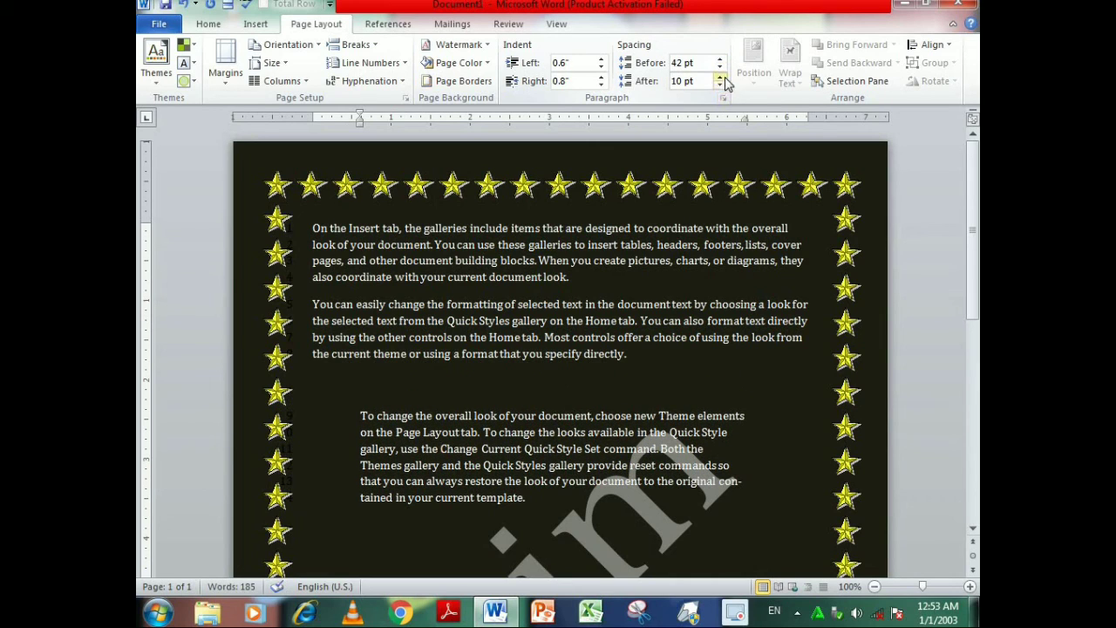
click(720, 58)
click(720, 59)
click(720, 58)
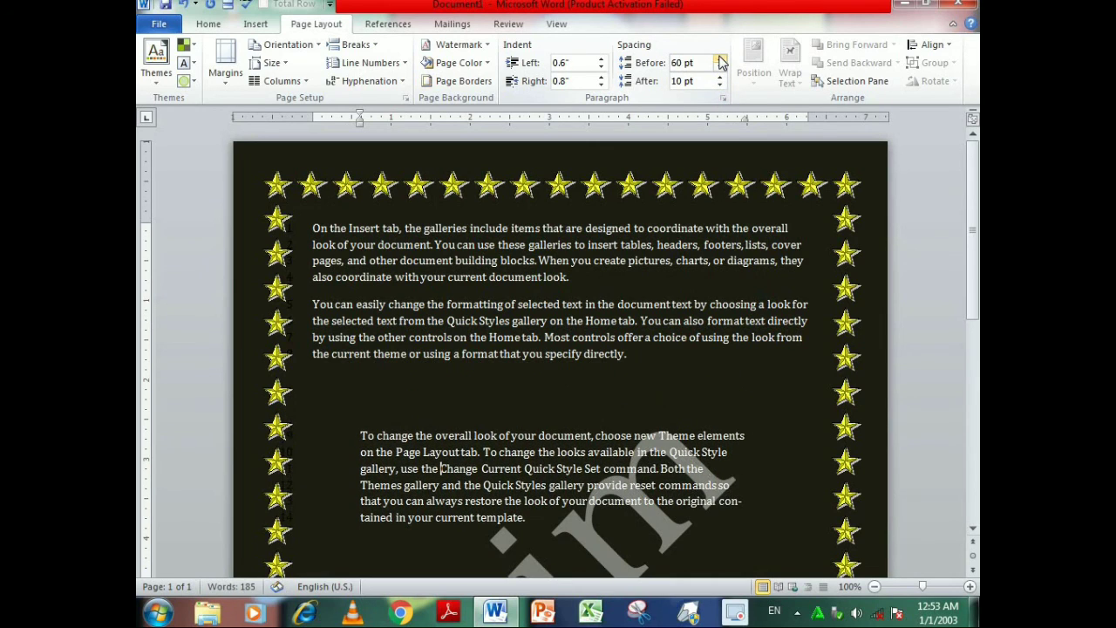
- Reduce the spacing before the third paragraph to 12 pt
click(720, 67)
click(720, 67)
click(720, 67)
click(720, 67)
click(720, 67)
click(720, 67)
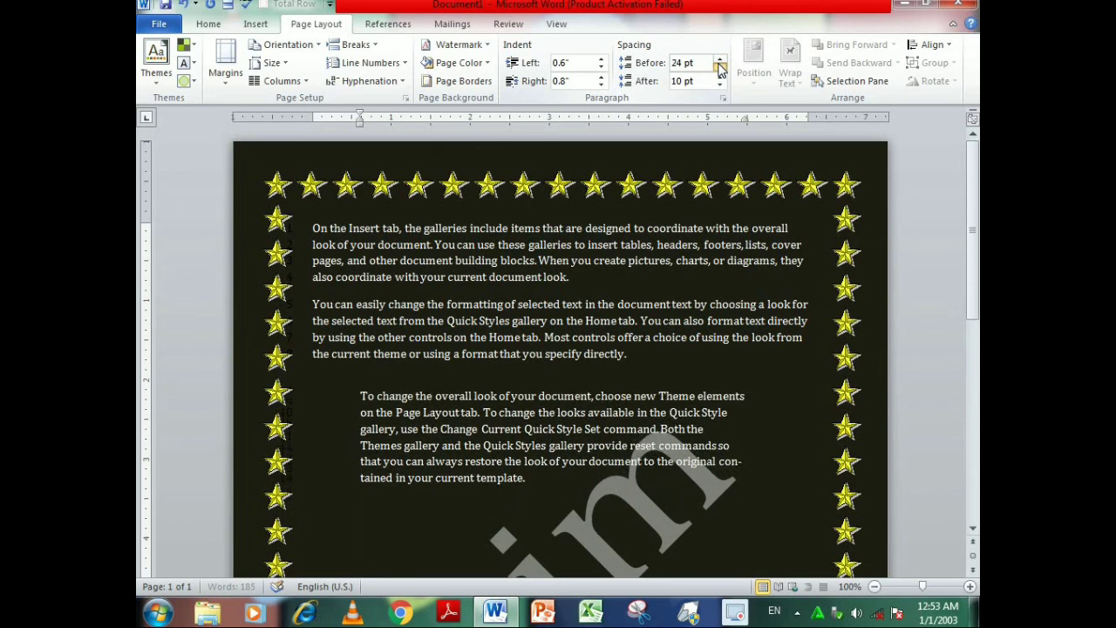
click(720, 67)
click(720, 68)
- Set the spacing after the third paragraph to 30 pt, and view its full paragraph settings without changing them
click(720, 77)
click(720, 76)
click(720, 76)
click(720, 77)
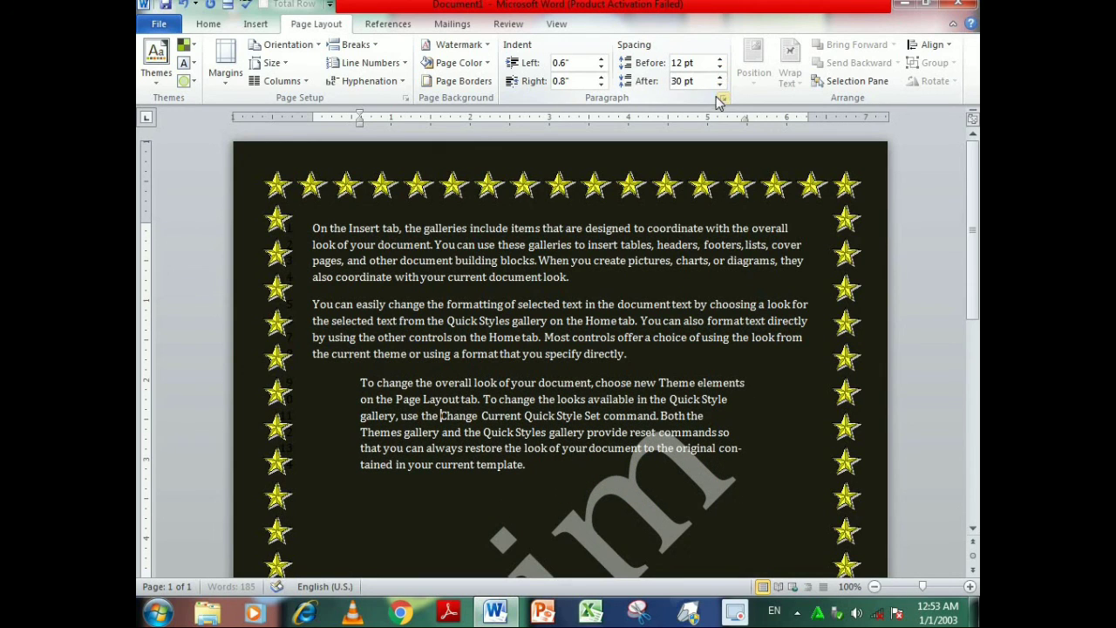
click(720, 97)
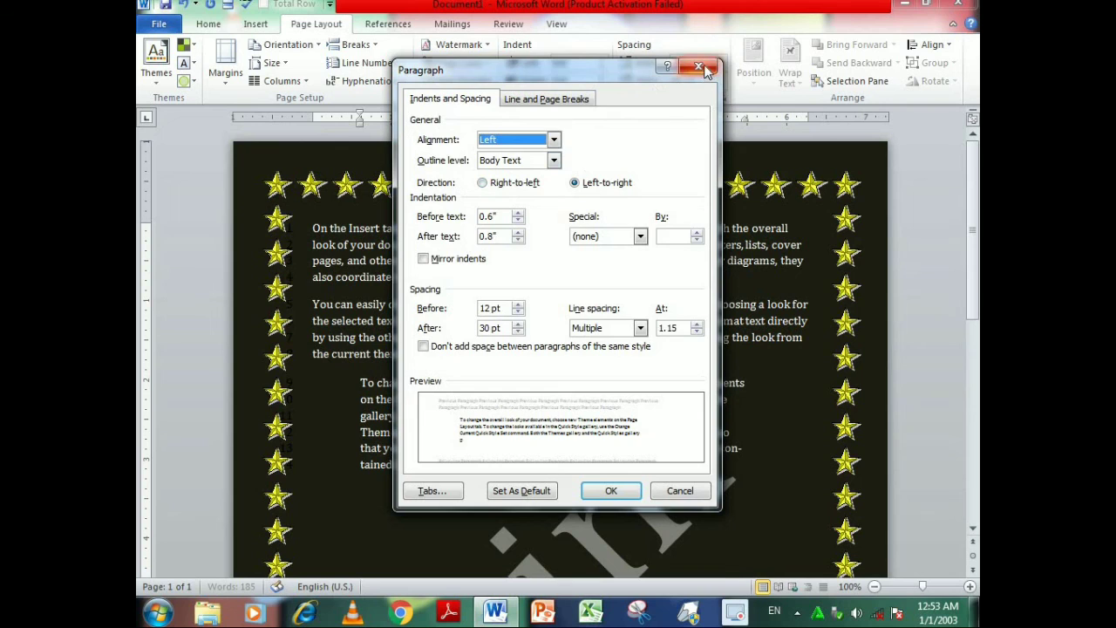
click(697, 68)
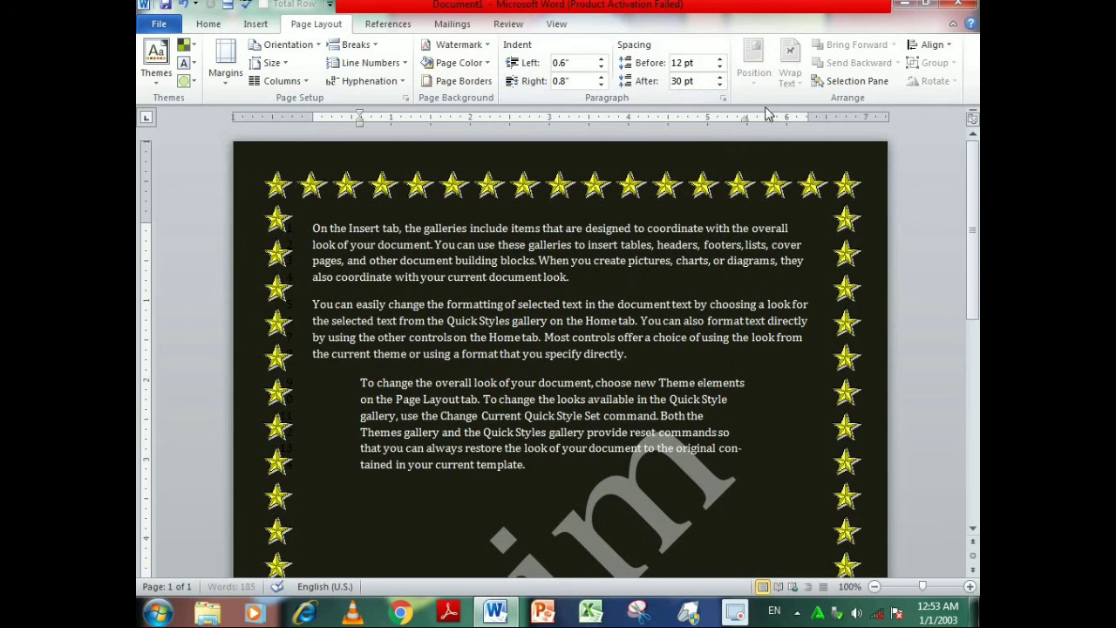
scroll(417, 452, down, 5)
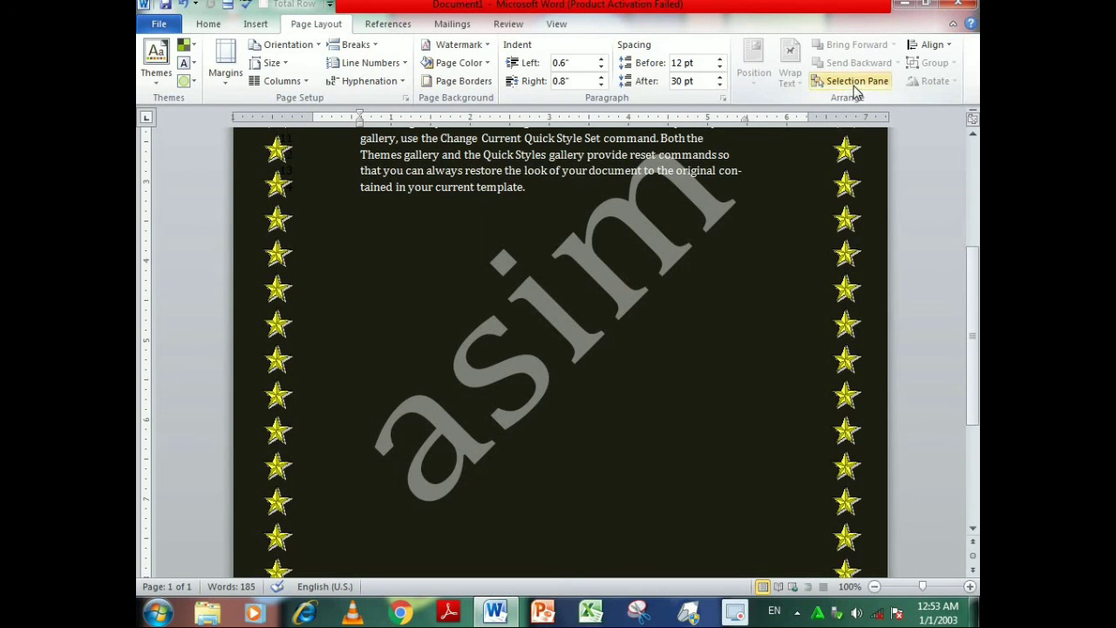
scroll(586, 323, down, 5)
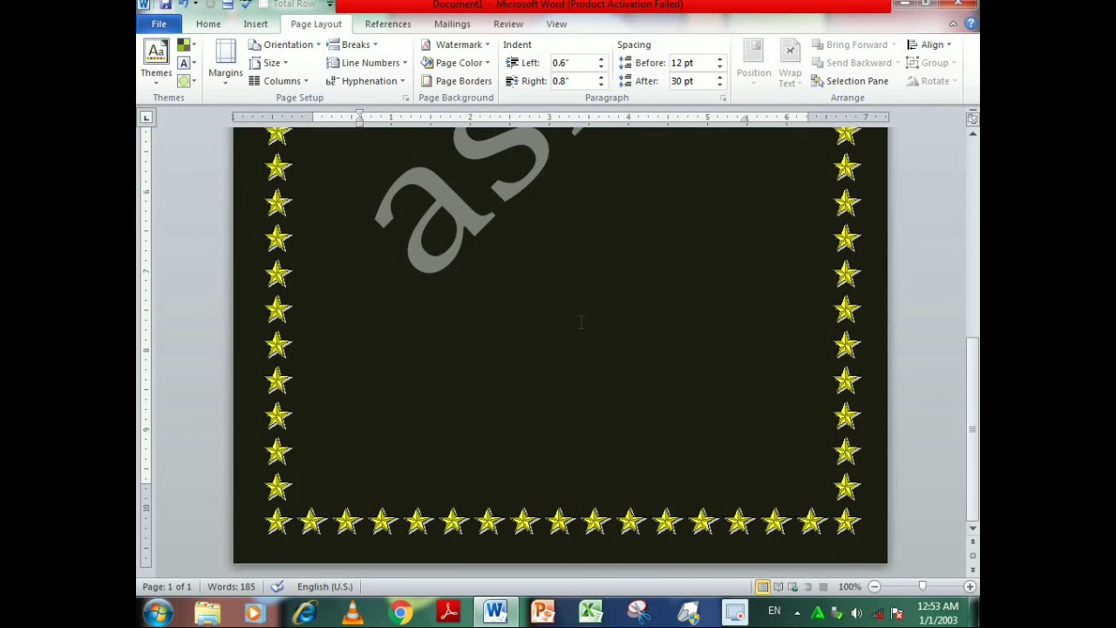
scroll(580, 323, up, 5)
scroll(580, 323, down, 5)
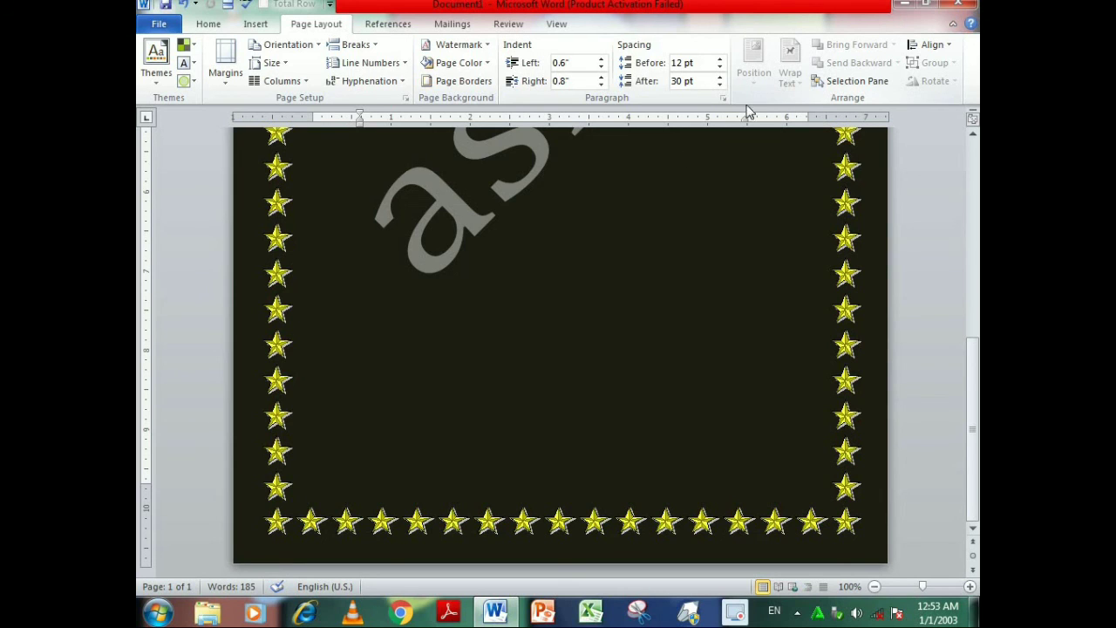
scroll(558, 349, up, 5)
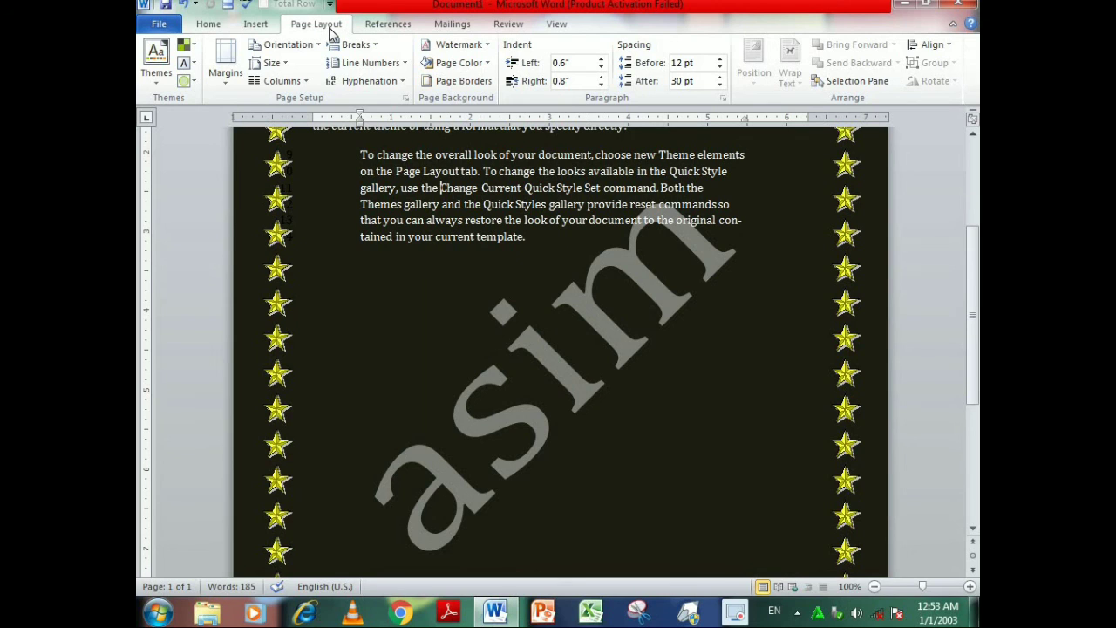
click(387, 24)
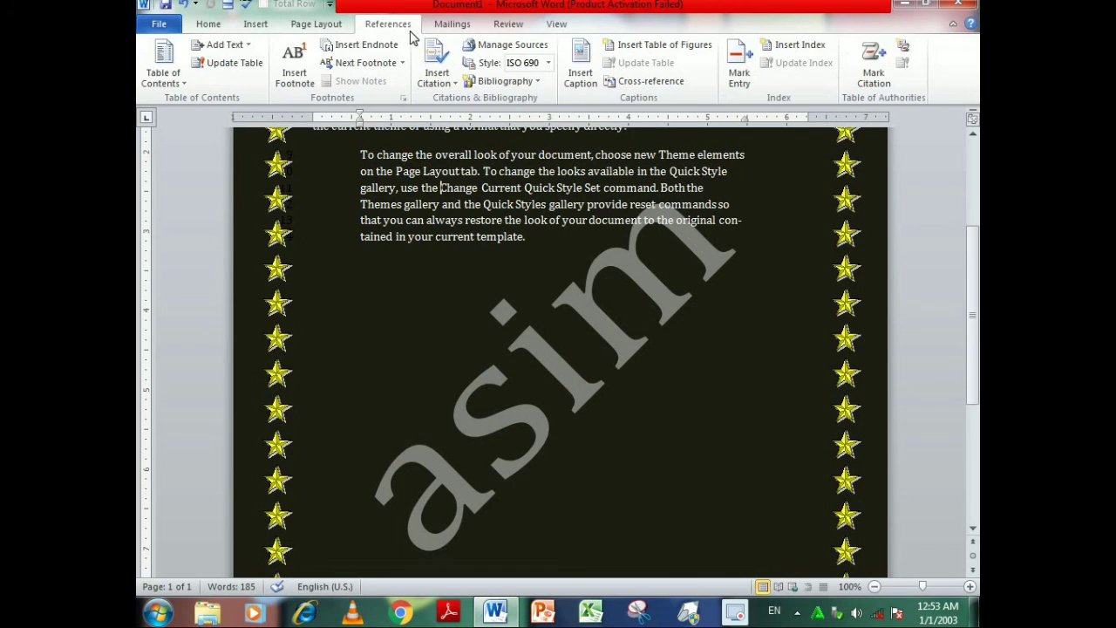
click(331, 24)
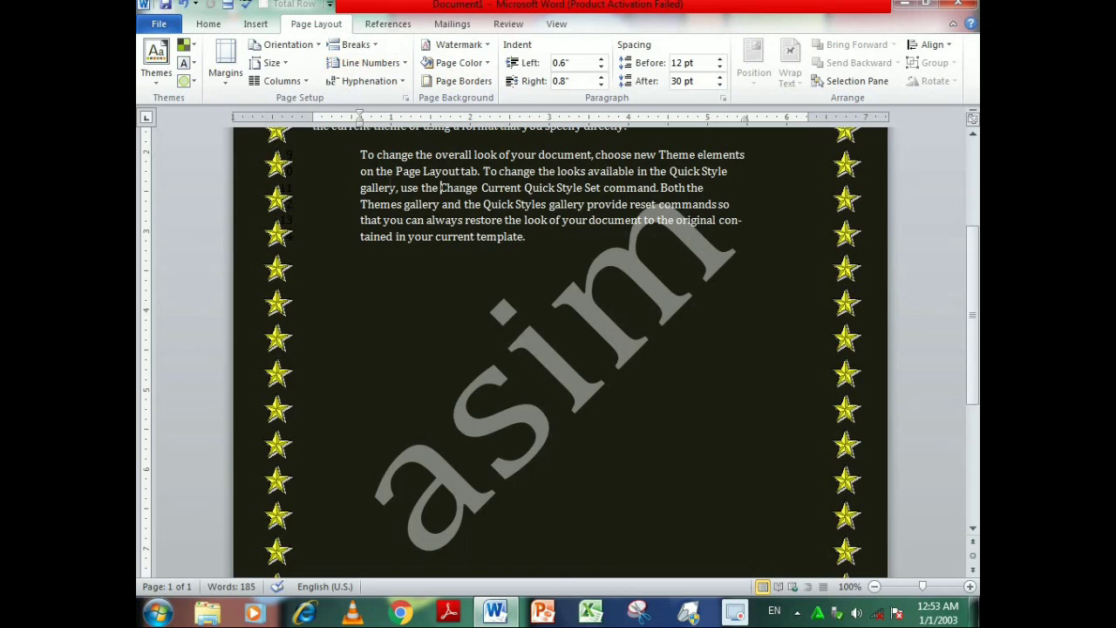